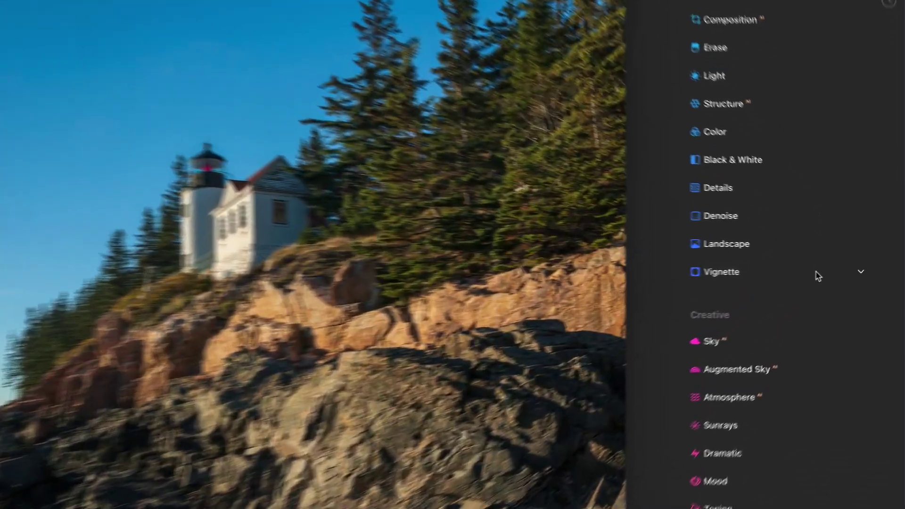
Scroll the Tools panel down to the Creative section with the Sky tool
scroll(846, 272, "down", 5)
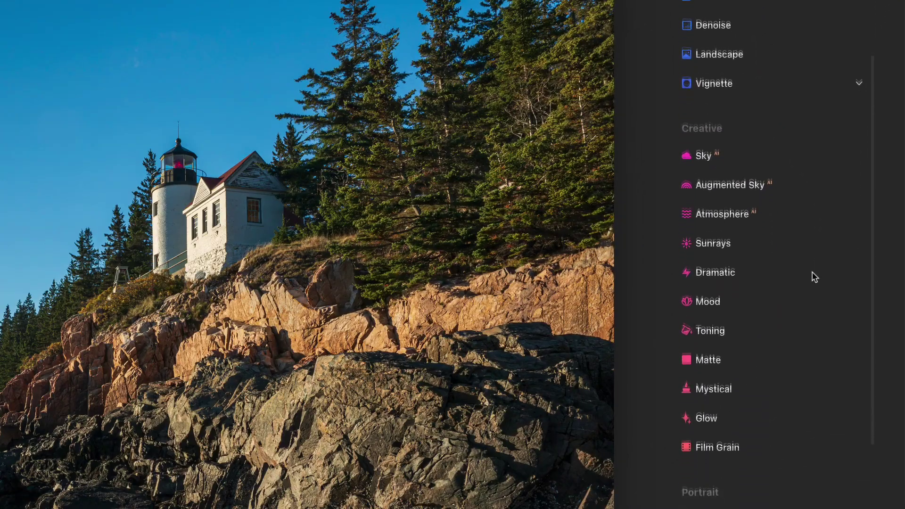
Expand the Sky tool and swap the plain blue sky for the cloudy Blue Sky 8 preset
left_click(759, 121)
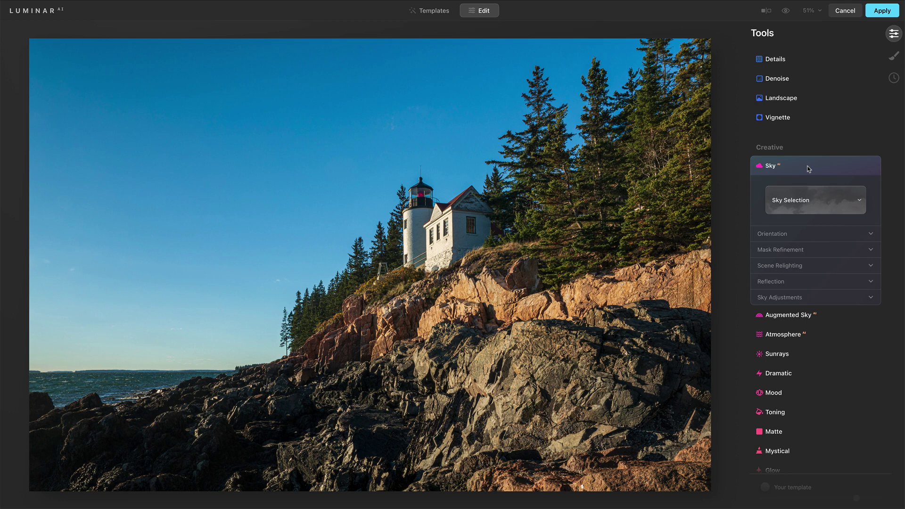
left_click(825, 200)
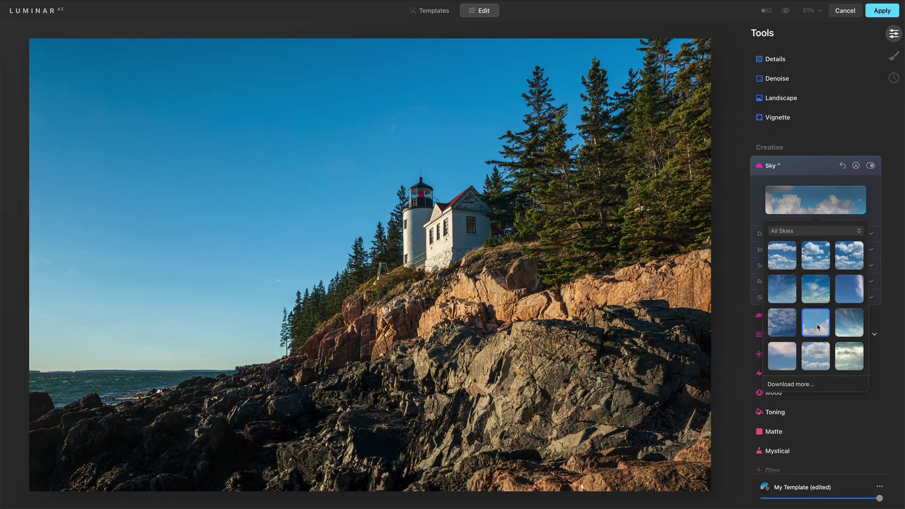
left_click(773, 360)
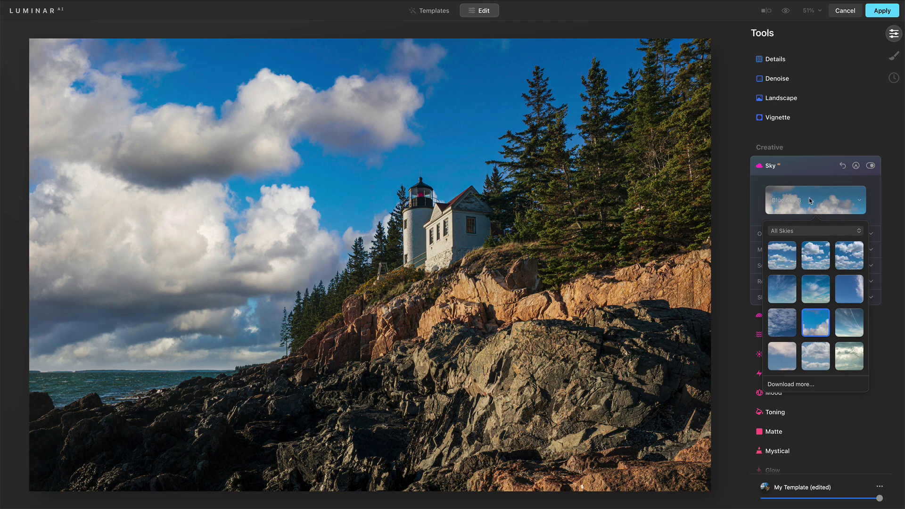
left_click(810, 200)
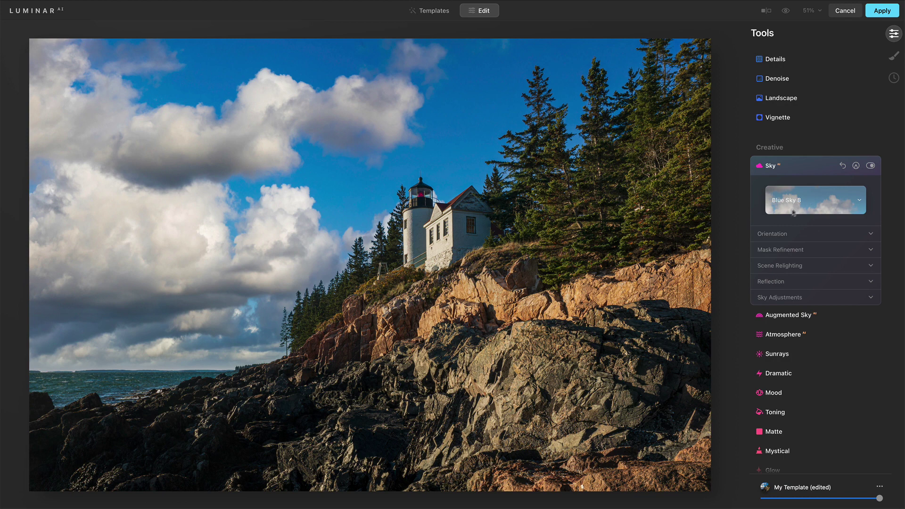
Fit the new sky to the horizon with Horizon Blending 37 and Vertical Offset -2
left_click(785, 234)
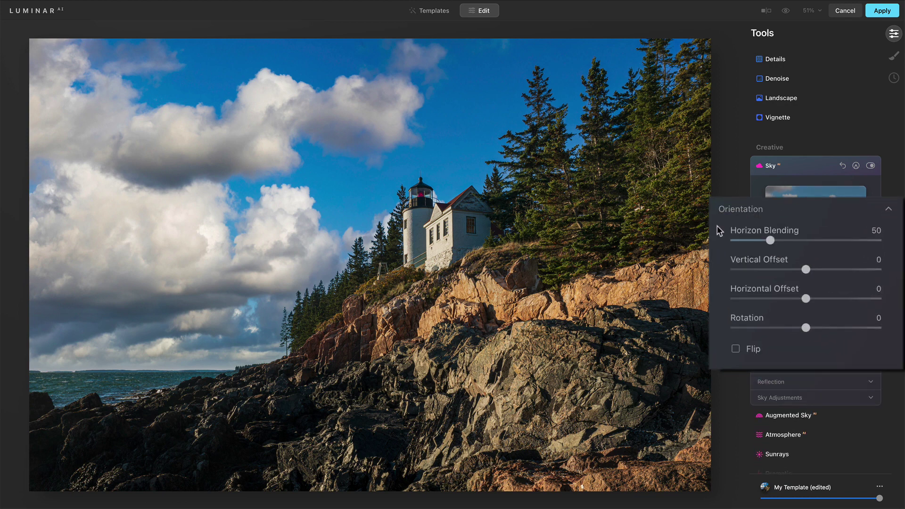
scroll(277, 336, "up", 3)
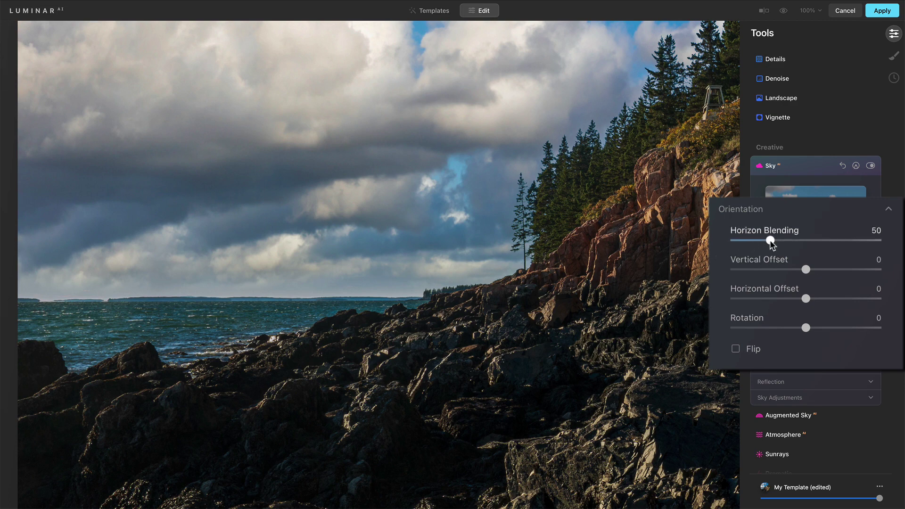
left_click_drag(771, 242, 720, 245)
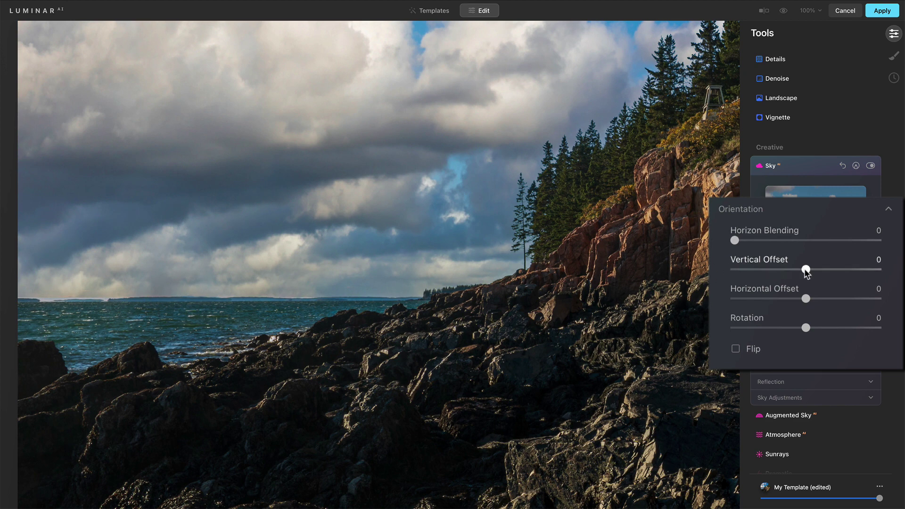
left_click_drag(806, 271, 804, 272)
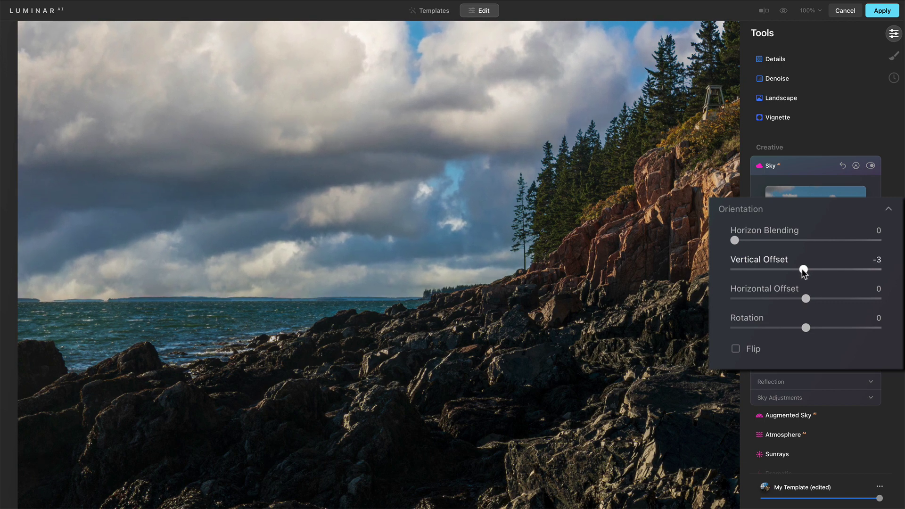
left_click_drag(737, 242, 764, 242)
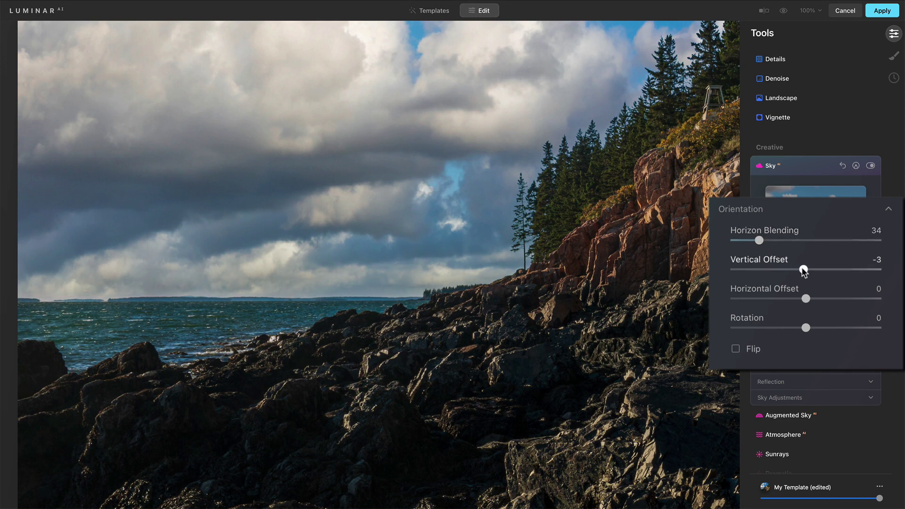
left_click_drag(803, 268, 805, 270)
left_click_drag(759, 242, 763, 243)
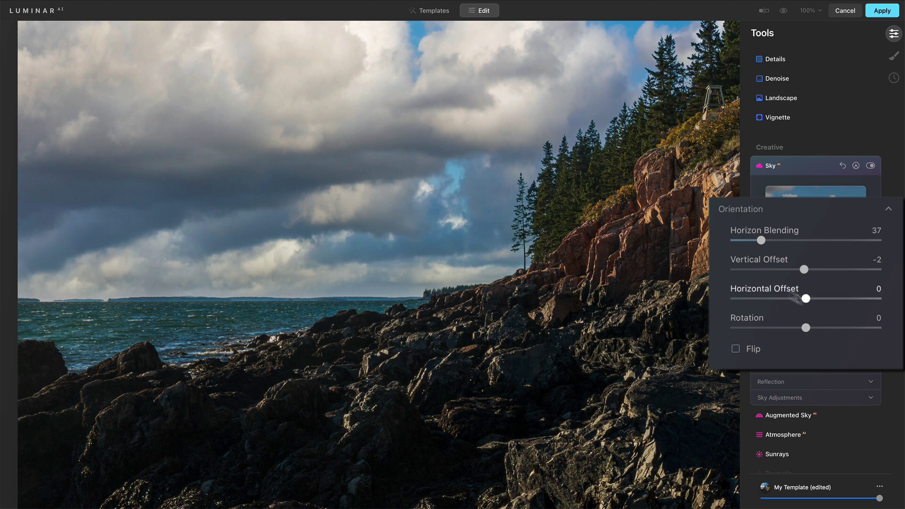
Set Horizontal Offset to 36, with Rotation reset to 0 and Flip unchecked
left_click(614, 239)
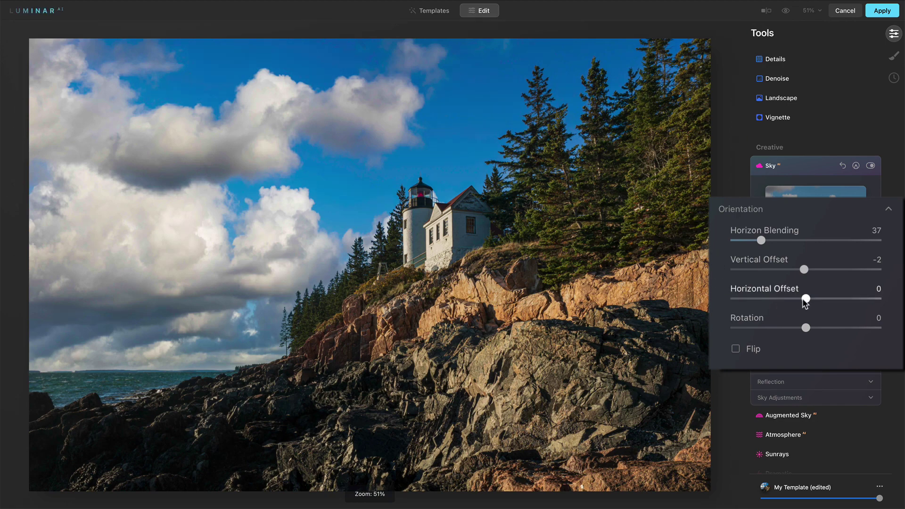
left_click_drag(807, 299, 832, 299)
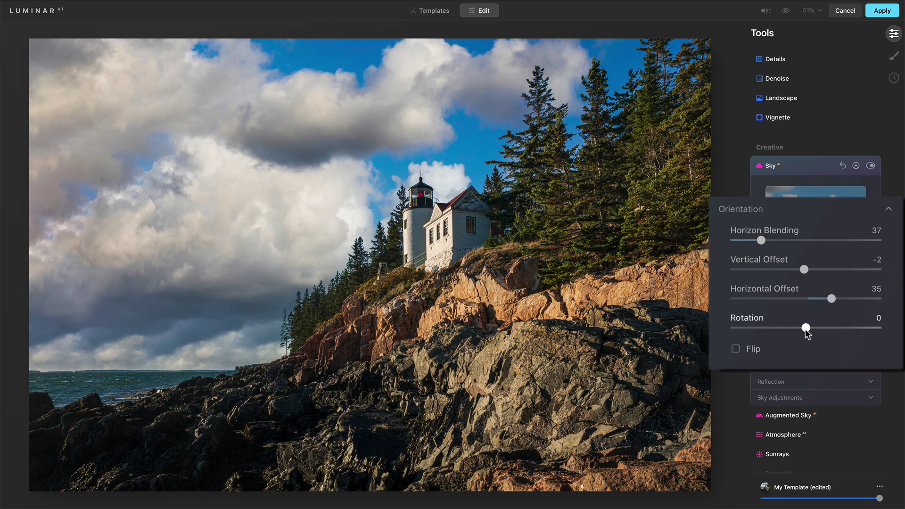
left_click_drag(806, 328, 810, 330)
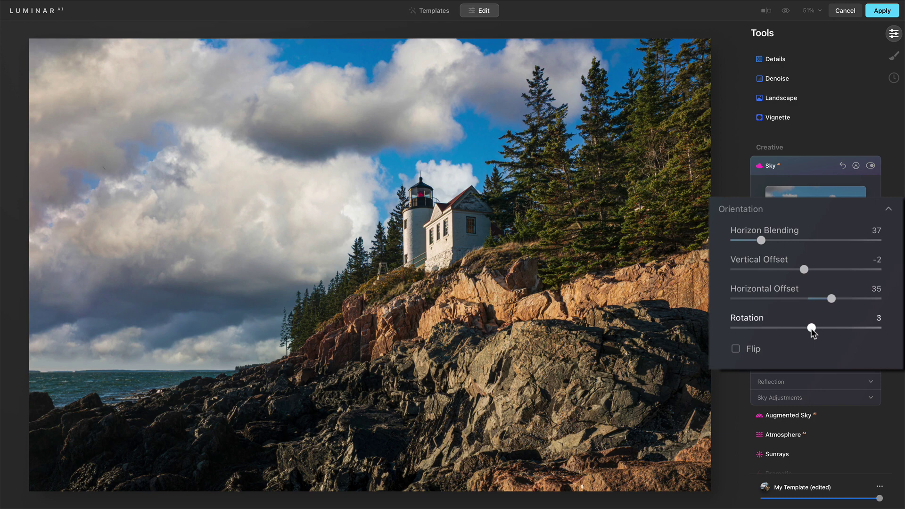
double_click(752, 320)
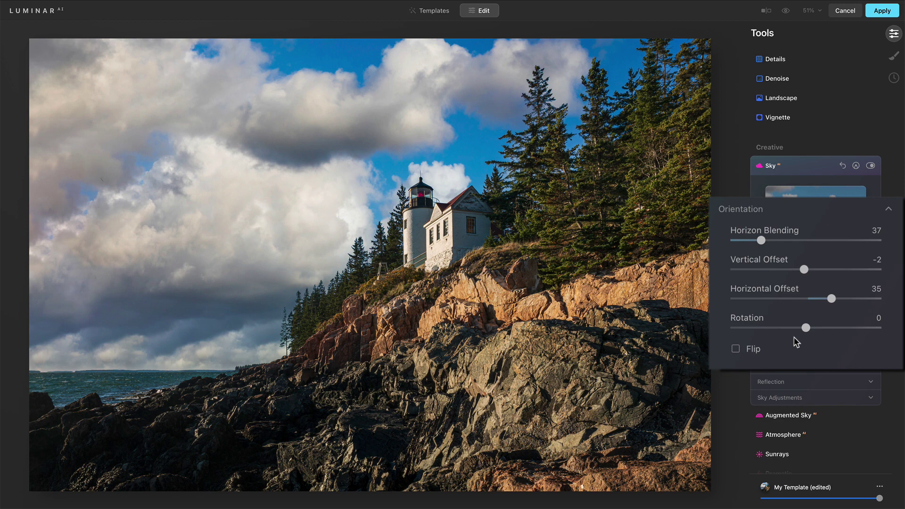
left_click(736, 349)
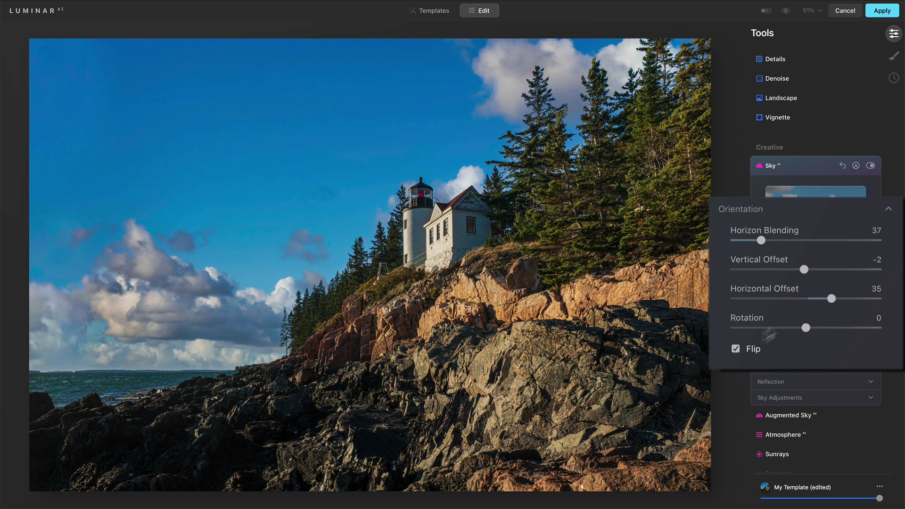
left_click_drag(831, 299, 784, 307)
left_click(748, 353)
left_click_drag(791, 302, 840, 303)
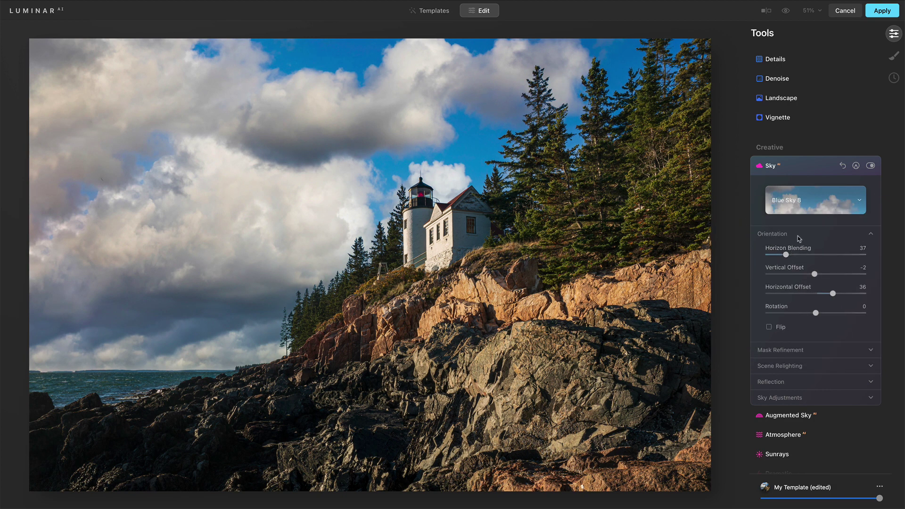
Open Mask Refinement and settle the Global refinement at 31 after trying several values
left_click(797, 234)
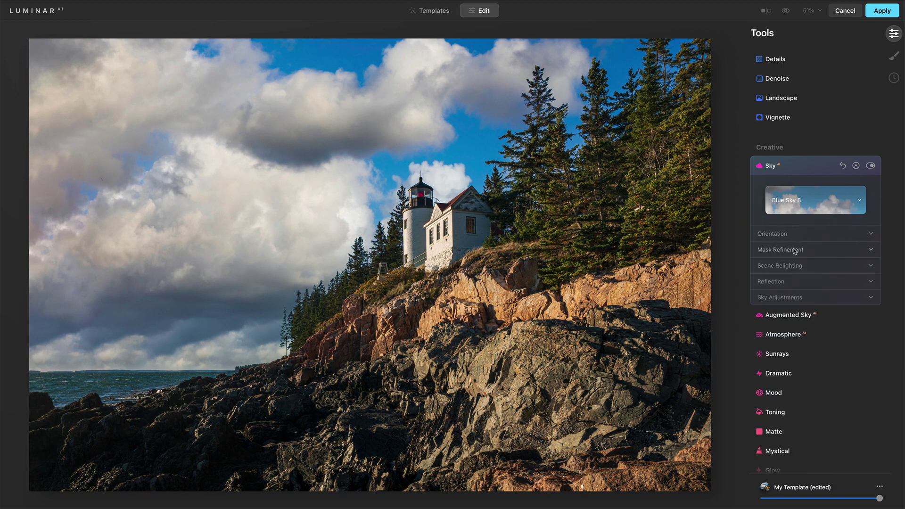
left_click(794, 249)
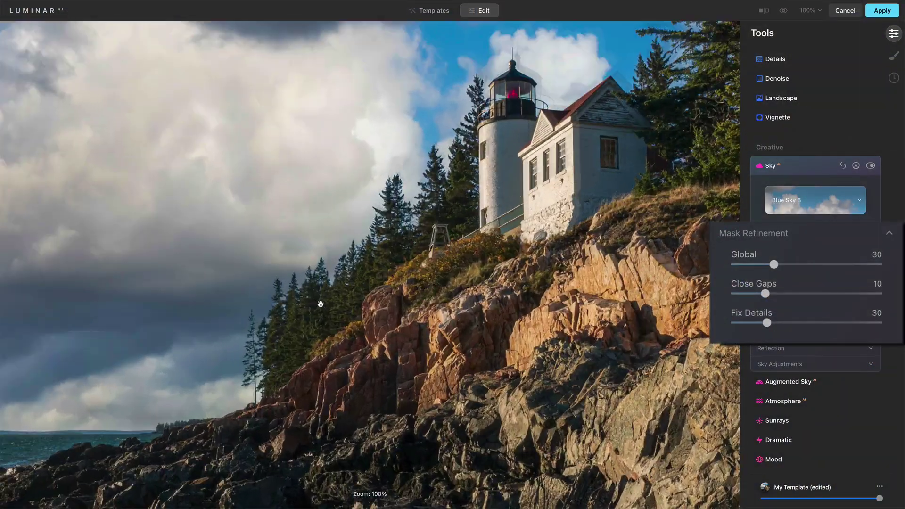
left_click_drag(320, 304, 431, 265)
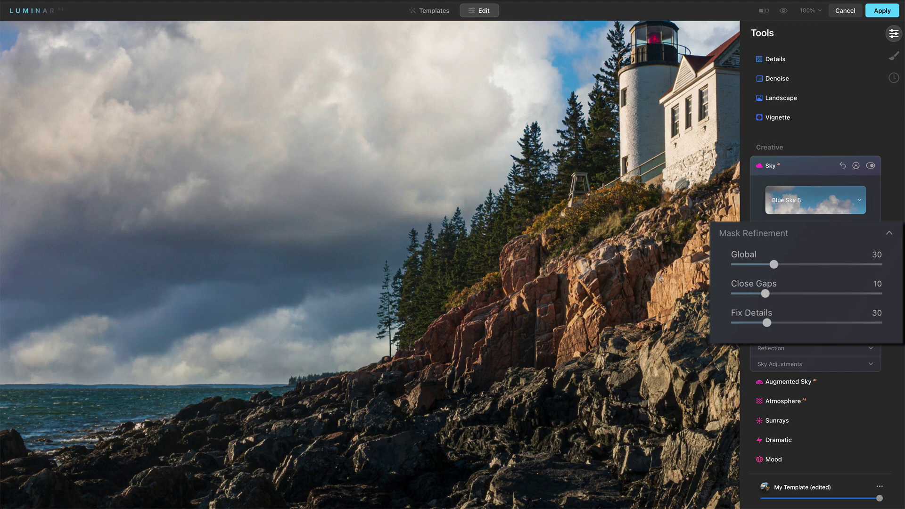
left_click(744, 264)
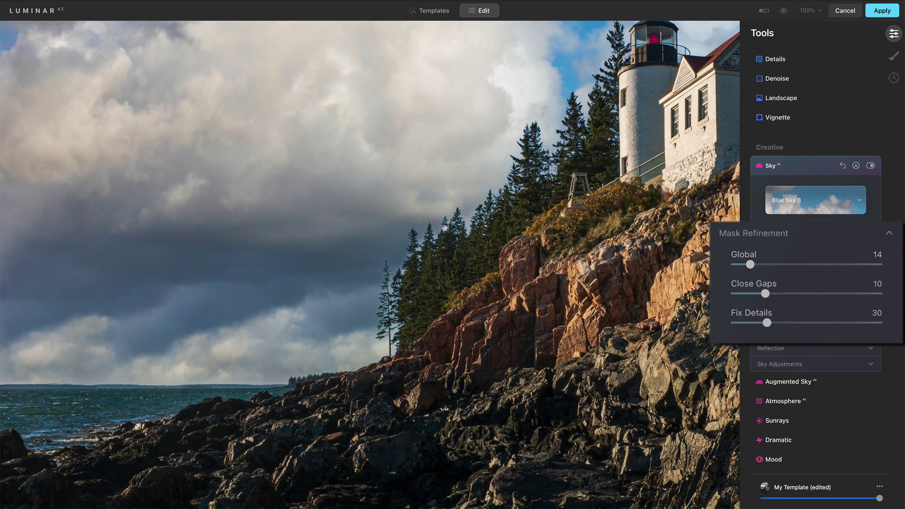
left_click(737, 264)
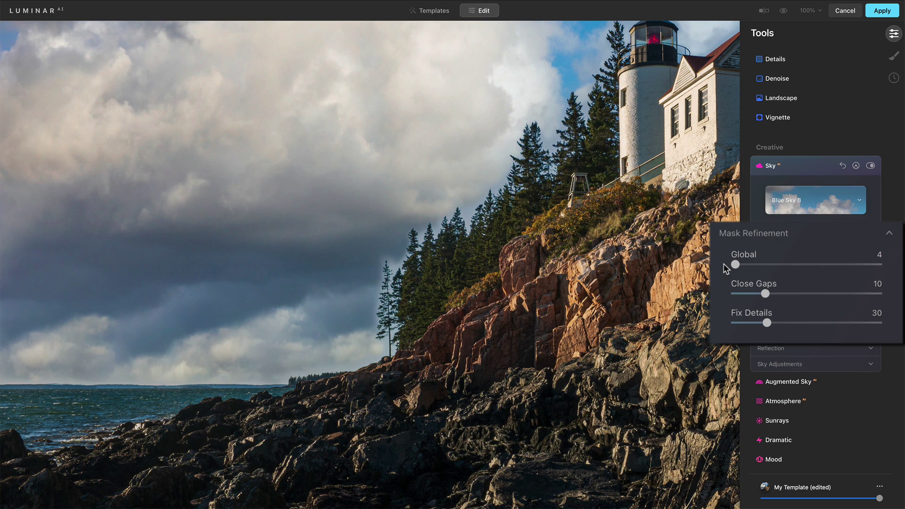
double_click(748, 256)
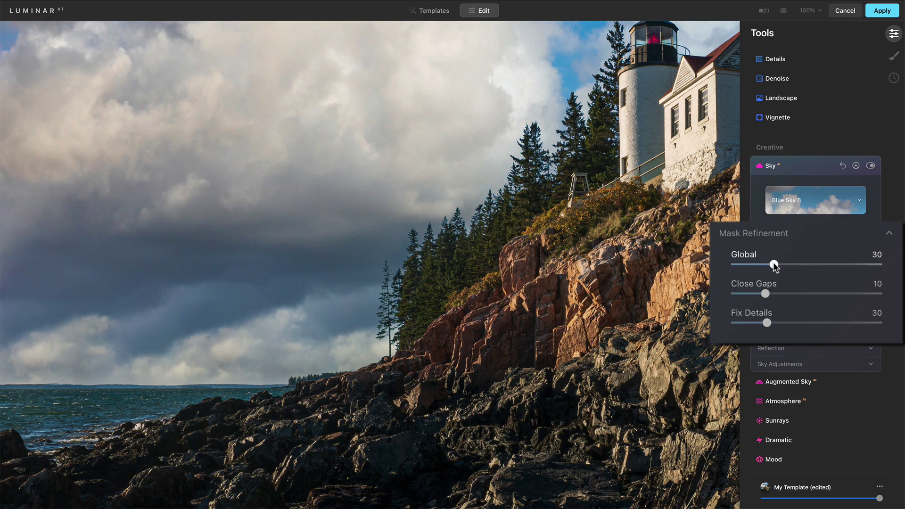
left_click_drag(780, 263, 804, 267)
double_click(743, 253)
left_click_drag(774, 265, 728, 264)
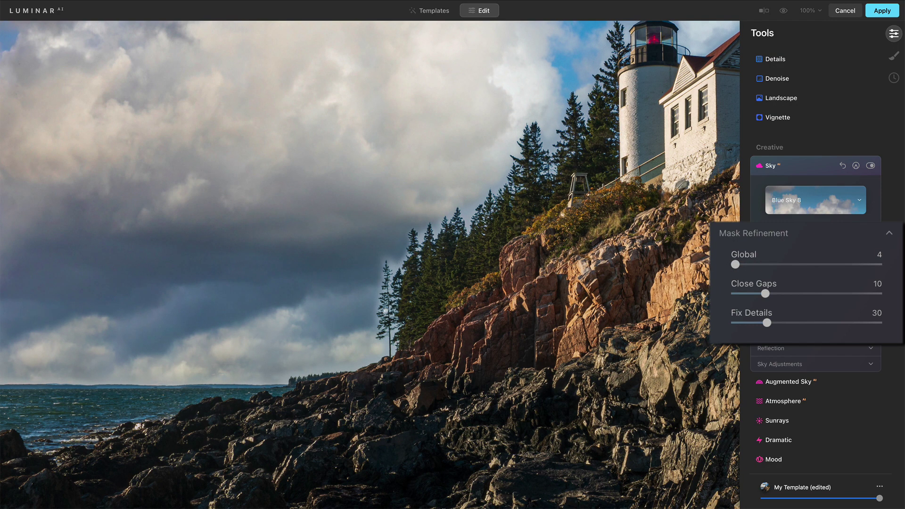
left_click_drag(735, 265, 760, 265)
double_click(746, 254)
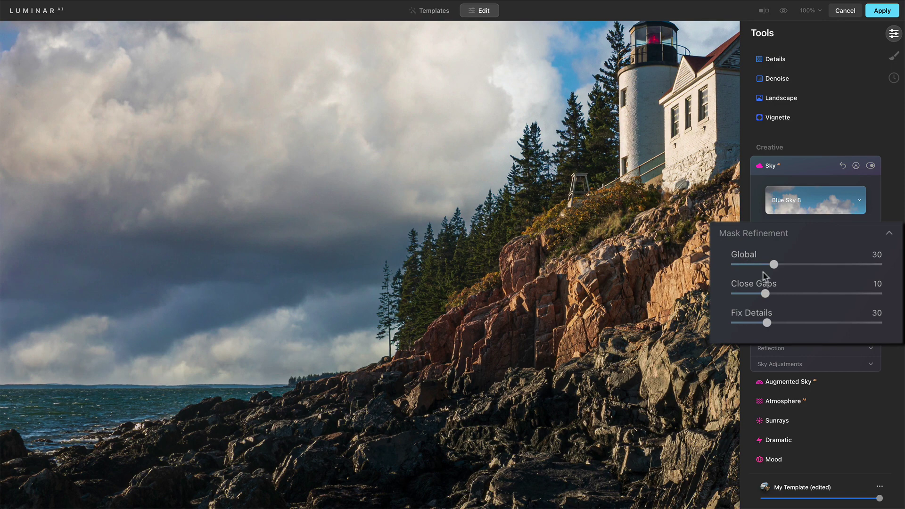
left_click_drag(773, 265, 777, 267)
Set Close Gaps to 10 and Fix Details to 14 while checking the lighthouse edges
left_click(738, 293)
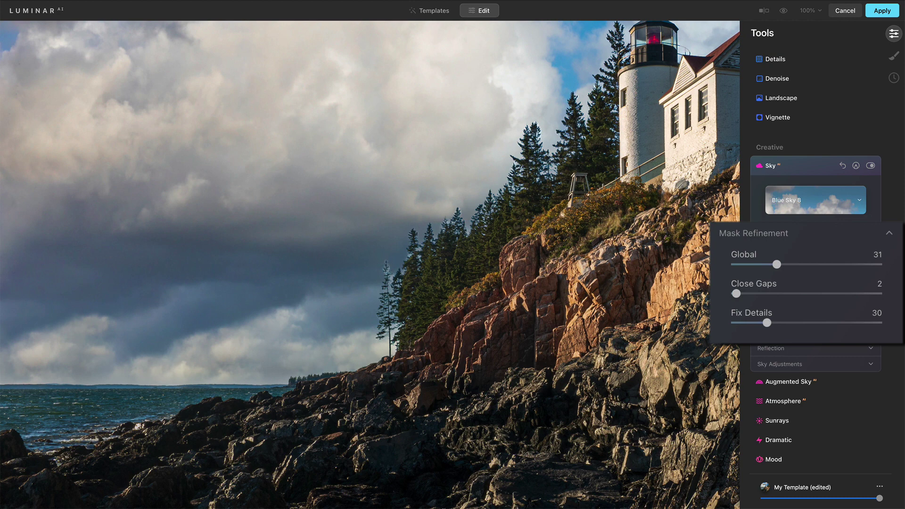
left_click_drag(758, 293, 795, 293)
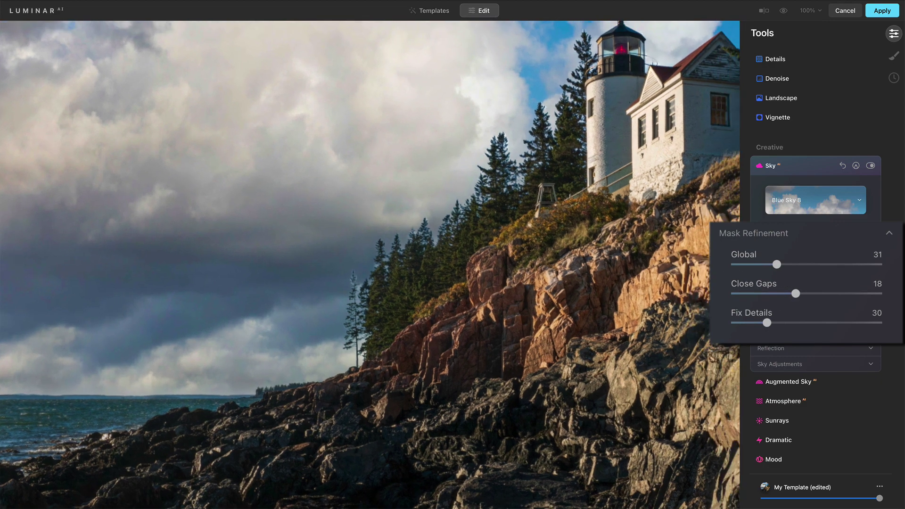
left_click_drag(620, 152, 384, 250)
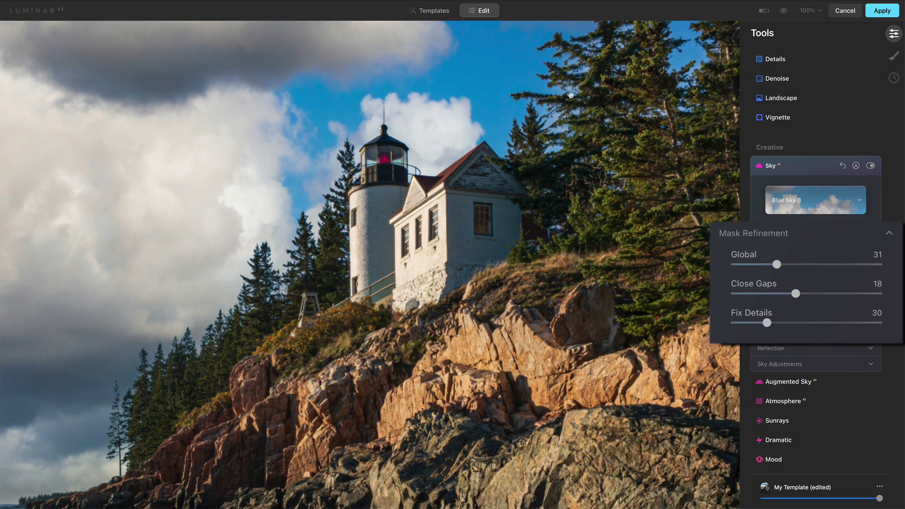
left_click_drag(571, 96, 505, 187)
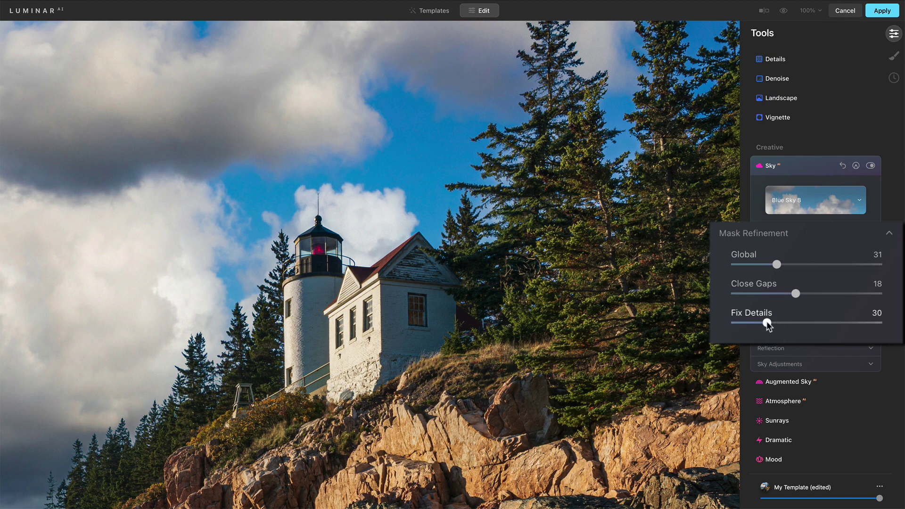
left_click_drag(767, 321, 729, 324)
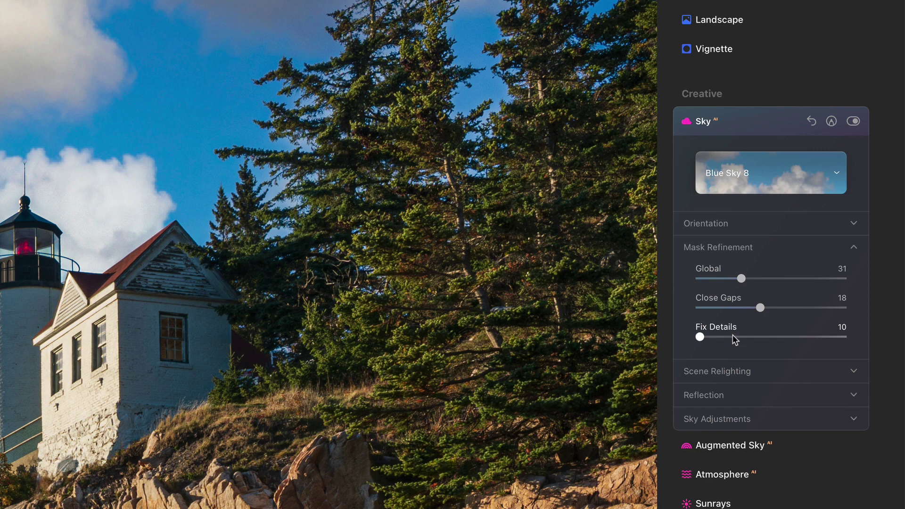
left_click_drag(734, 339, 744, 337)
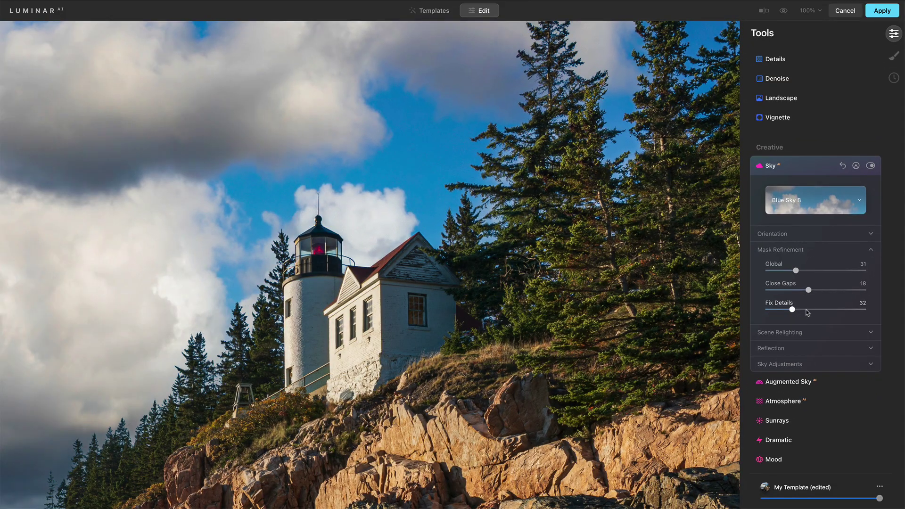
left_click(806, 309)
left_click_drag(807, 309, 781, 310)
left_click(785, 290)
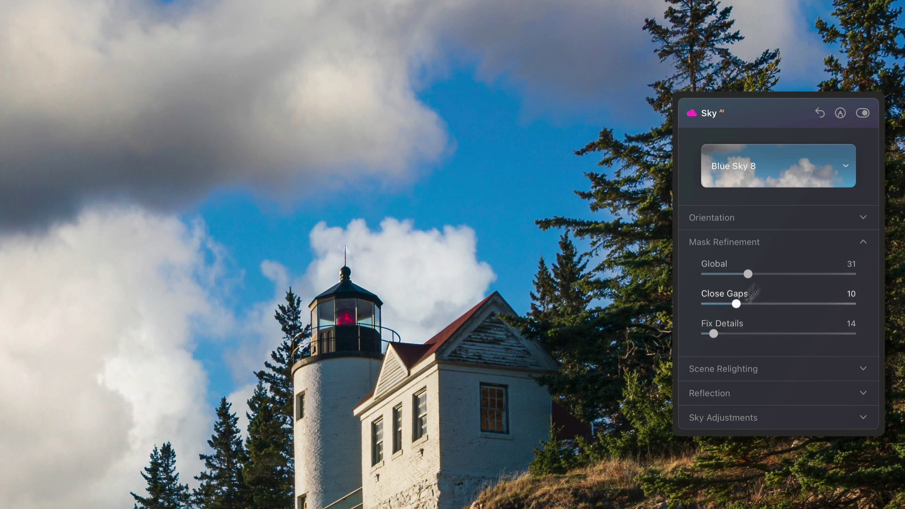
Compare with the Sky tool off, then raise Close Gaps to 23 and Fix Details to 31
left_click(863, 114)
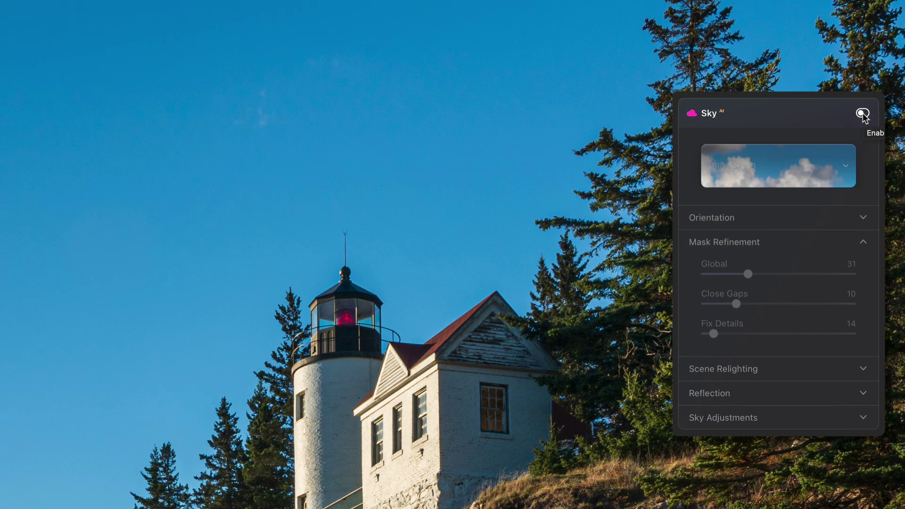
left_click(862, 114)
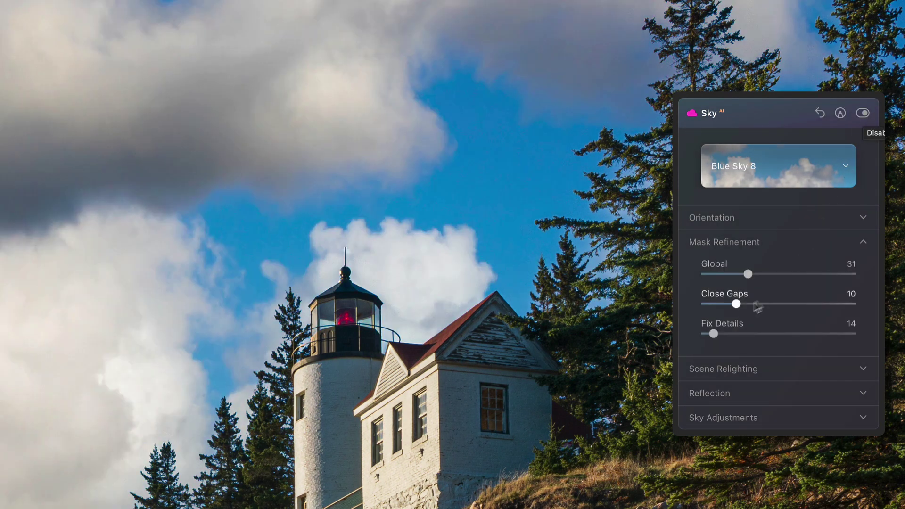
left_click_drag(736, 304, 792, 306)
left_click_drag(714, 333, 739, 337)
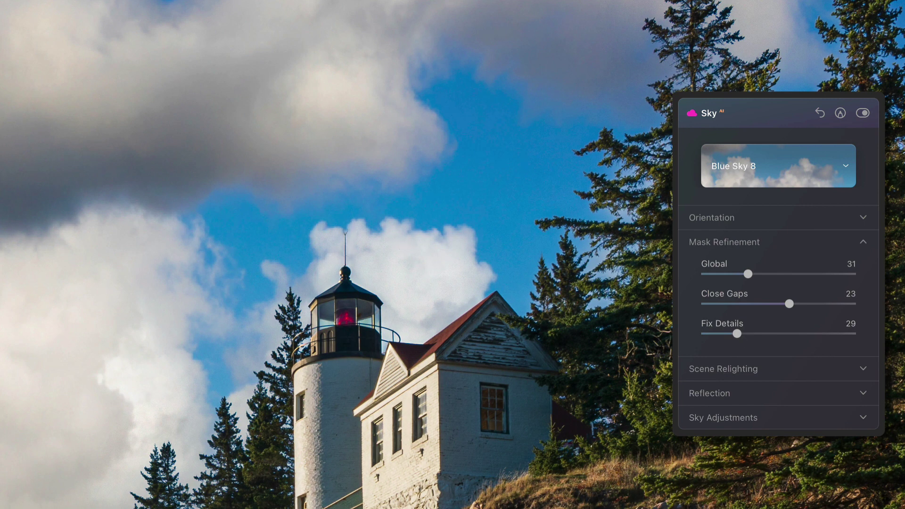
left_click_drag(739, 335, 742, 335)
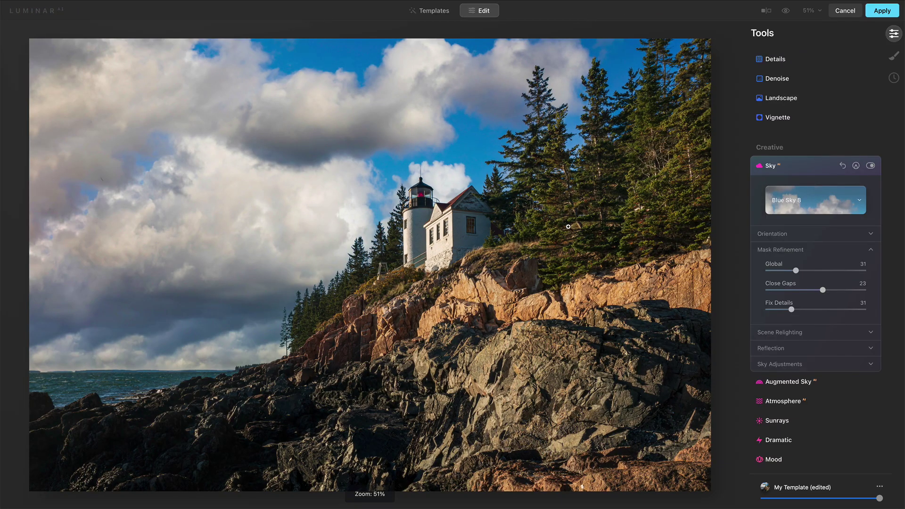
Compare the scene with and without the replacement sky, then collapse Mask Refinement
left_click(871, 166)
left_click(871, 166)
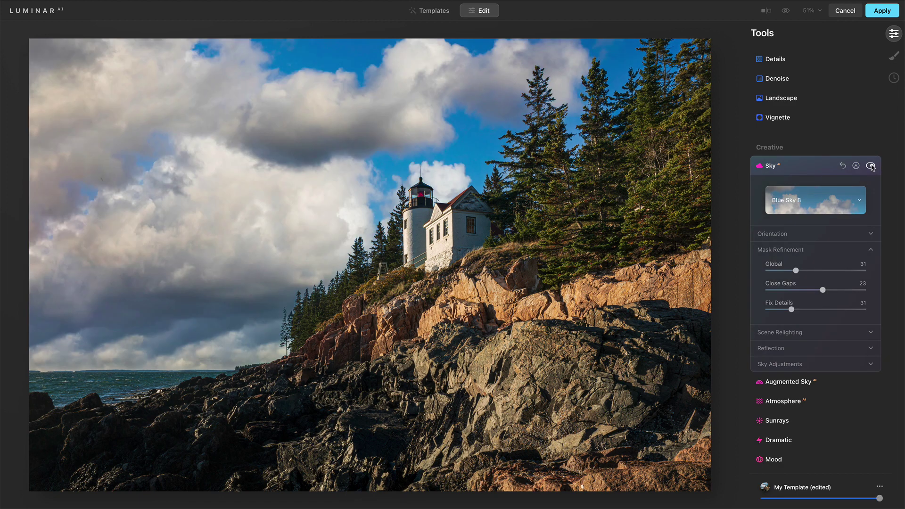
left_click(870, 166)
left_click(871, 166)
left_click(871, 165)
left_click(870, 166)
left_click(799, 251)
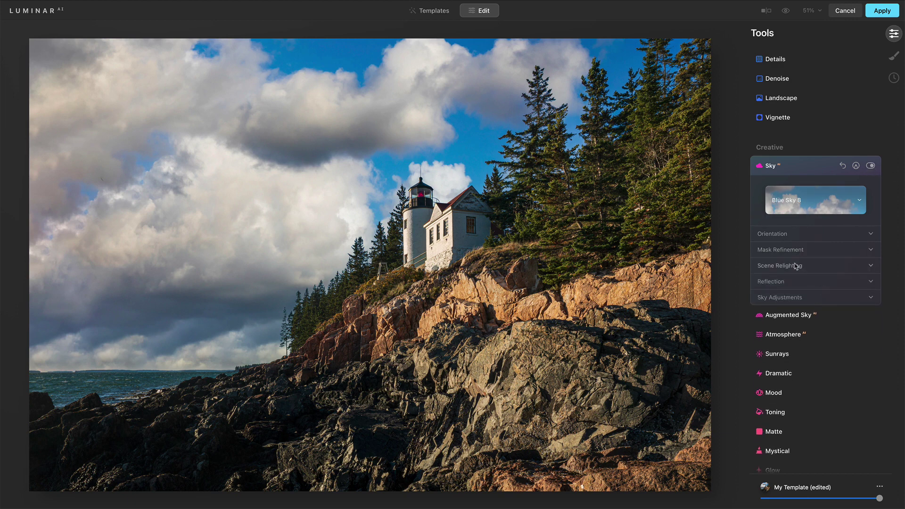
In Scene Relighting, set Relight Saturation to 37 and Relight Strength to 26
left_click(795, 265)
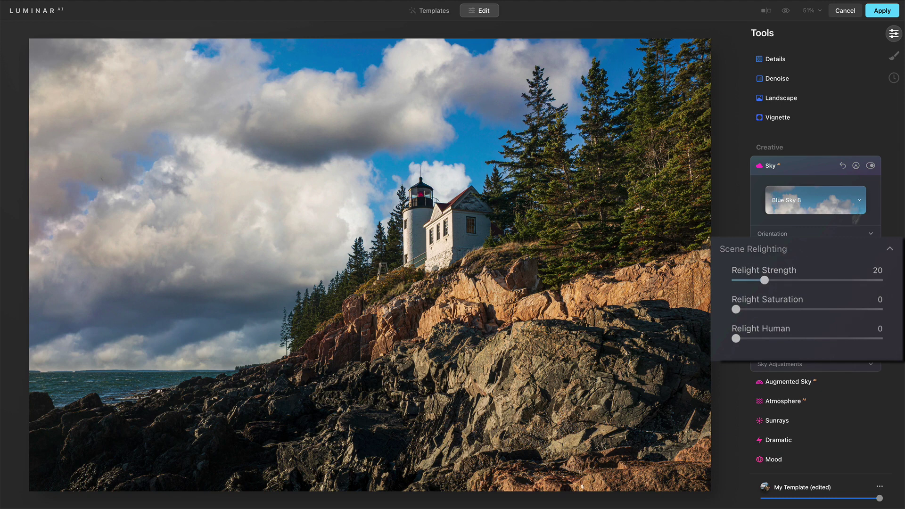
left_click(871, 166)
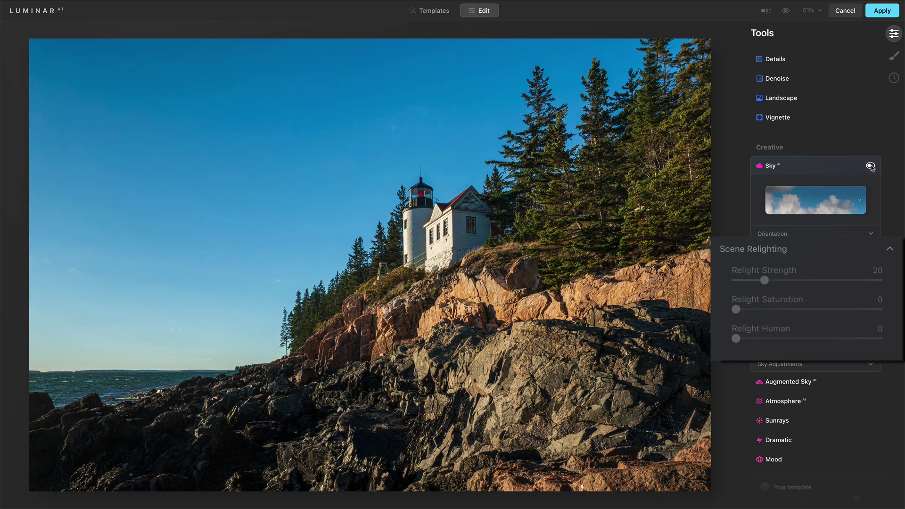
left_click(871, 166)
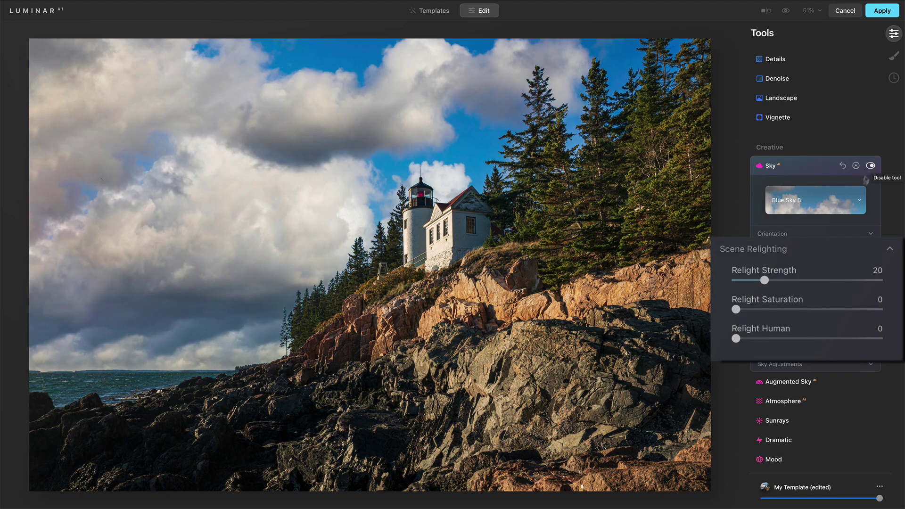
left_click_drag(756, 308, 789, 309)
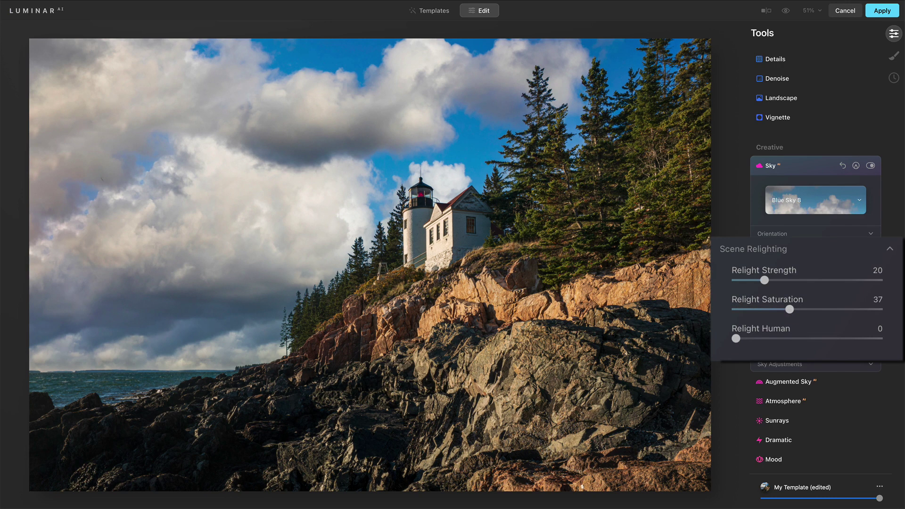
left_click_drag(764, 280, 794, 286)
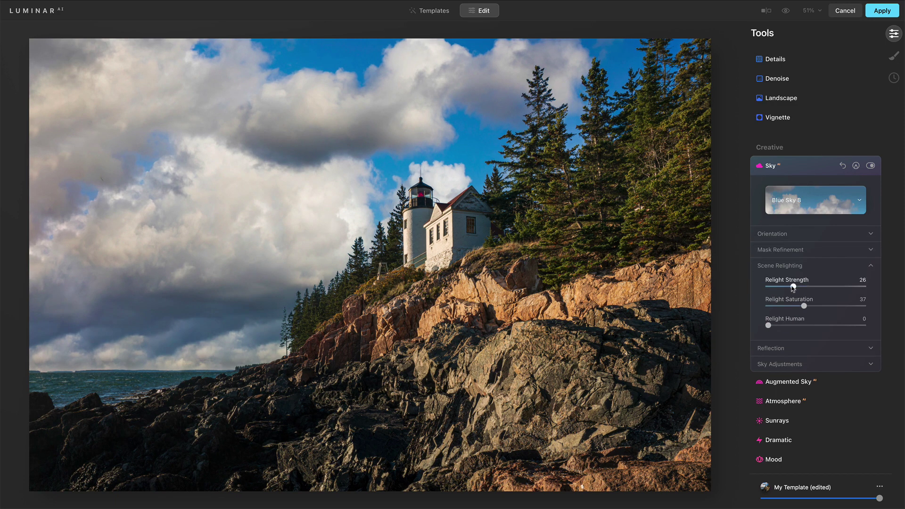
left_click(860, 197)
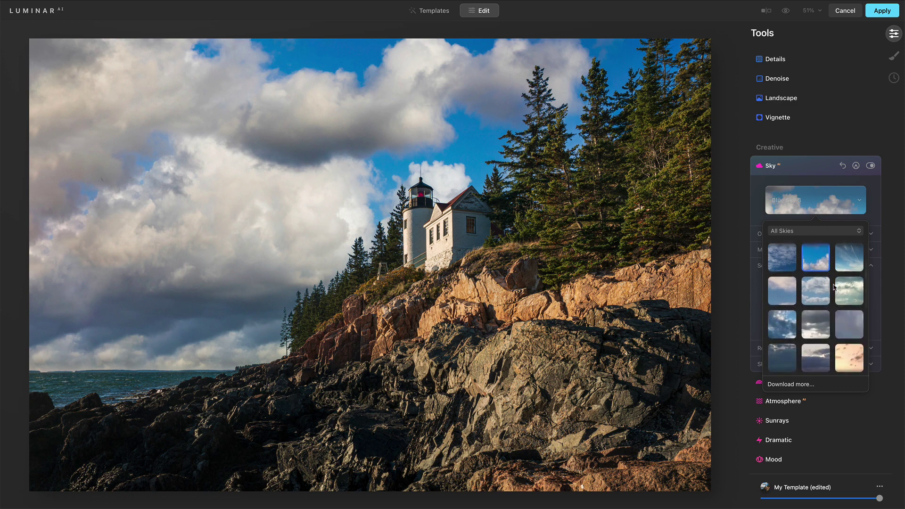
left_click(850, 294)
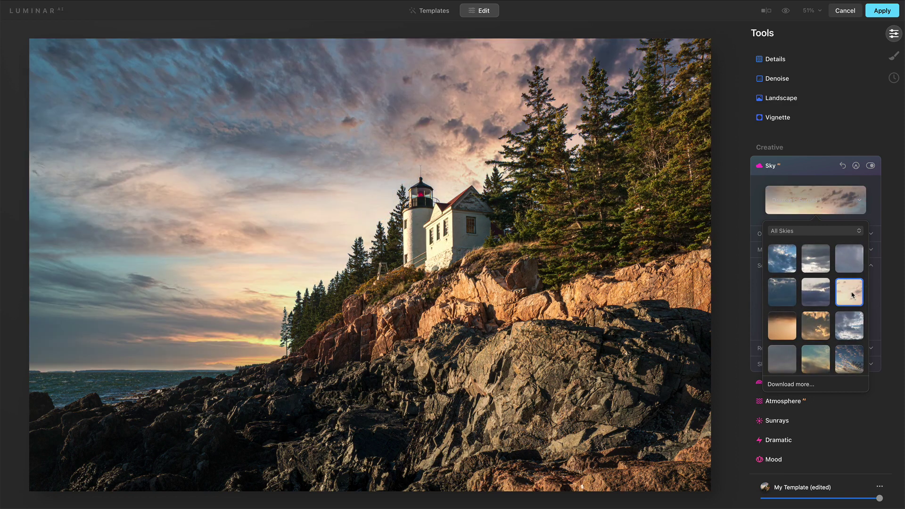
left_click(819, 200)
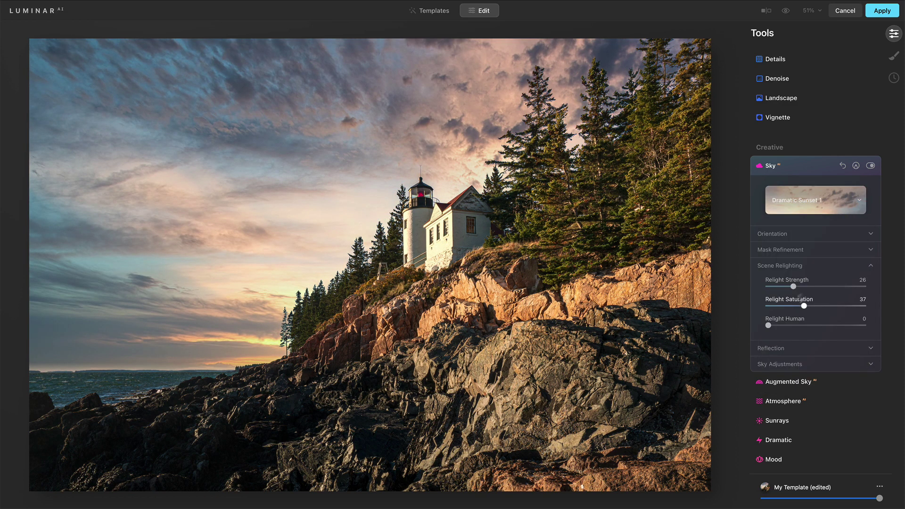
left_click_drag(801, 286, 853, 289)
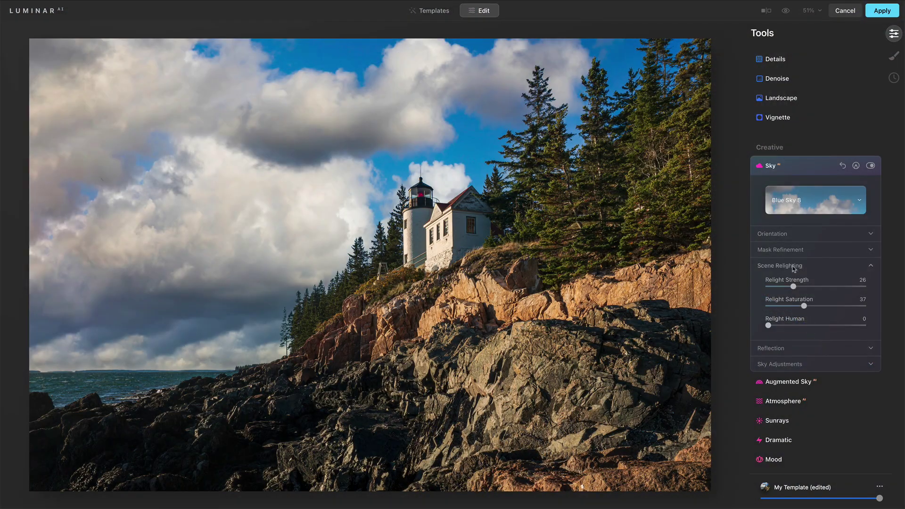
Expand Reflection and drag Reflection Amount down from 50 while viewing the sea at 100%
left_click(794, 266)
left_click(795, 283)
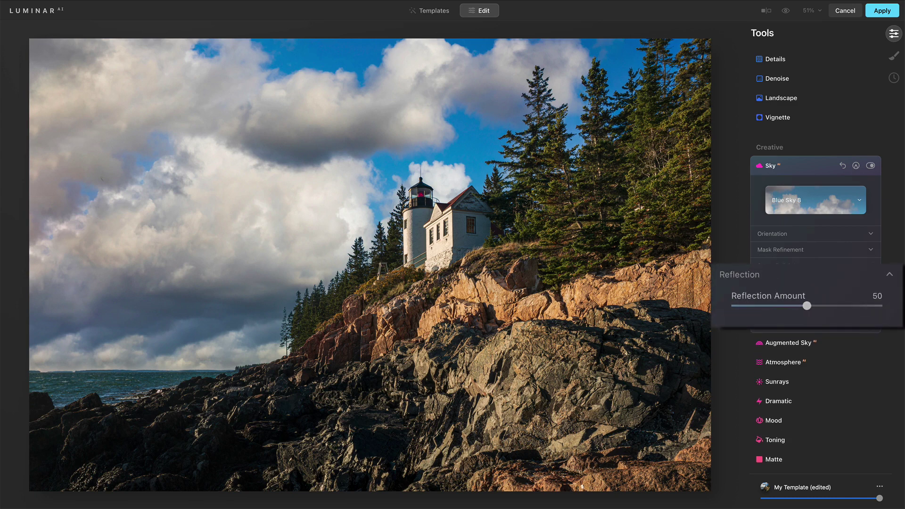
left_click(149, 382)
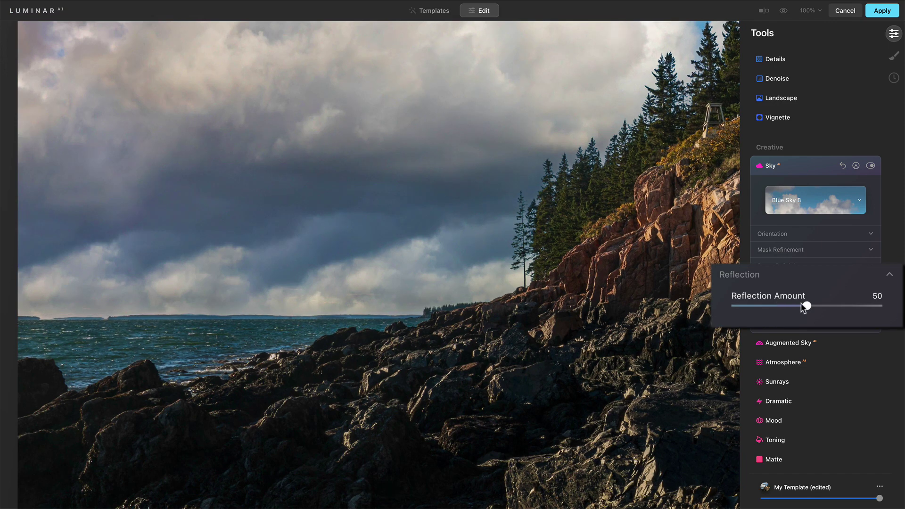
left_click_drag(807, 306, 769, 307)
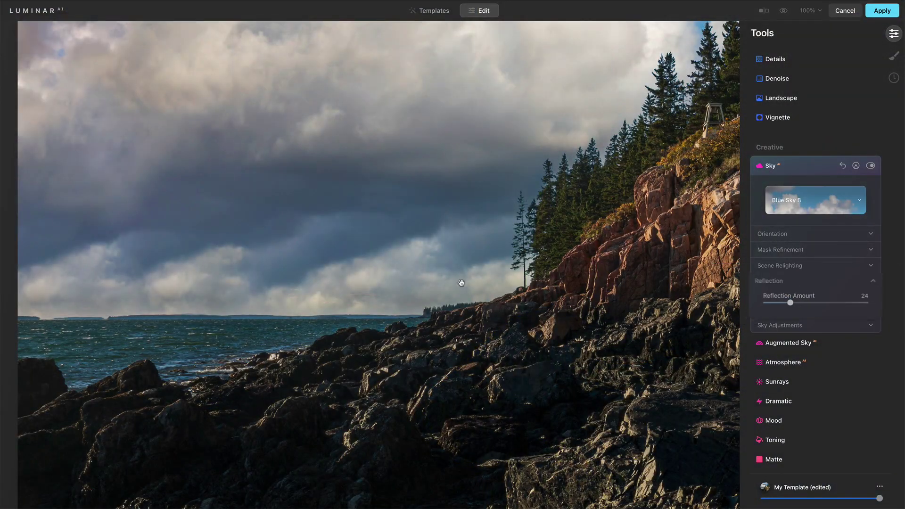
Preview Dramatic Sunset 2, Dramatic Sunset 3 and Galaxy 1 skies, then reapply Blue Sky 8
left_click(816, 200)
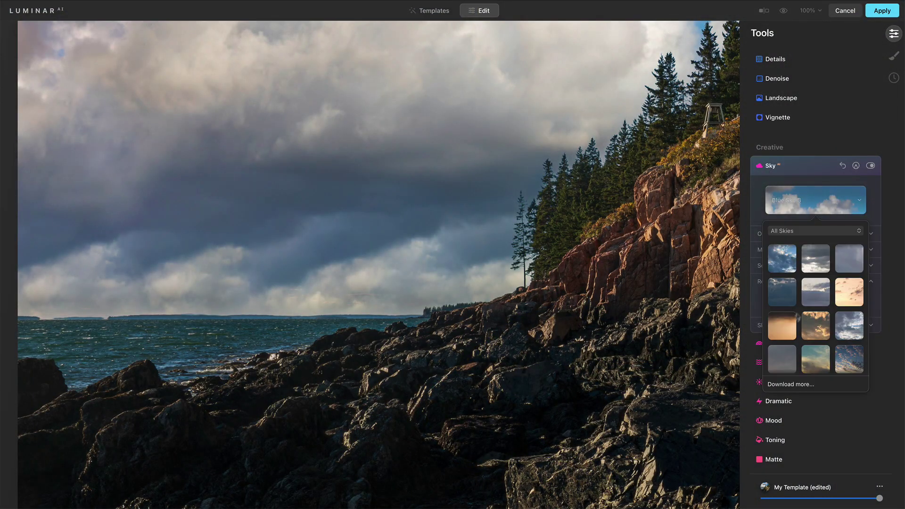
left_click(783, 329)
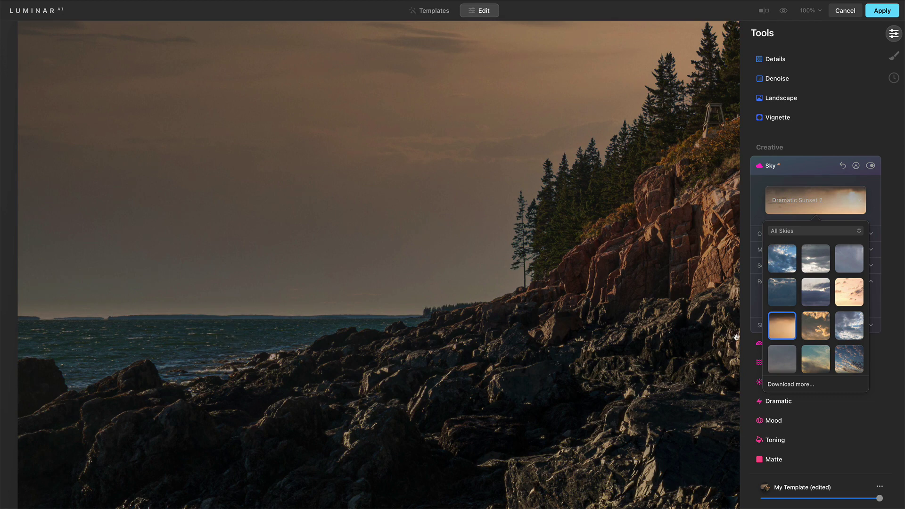
left_click(849, 296)
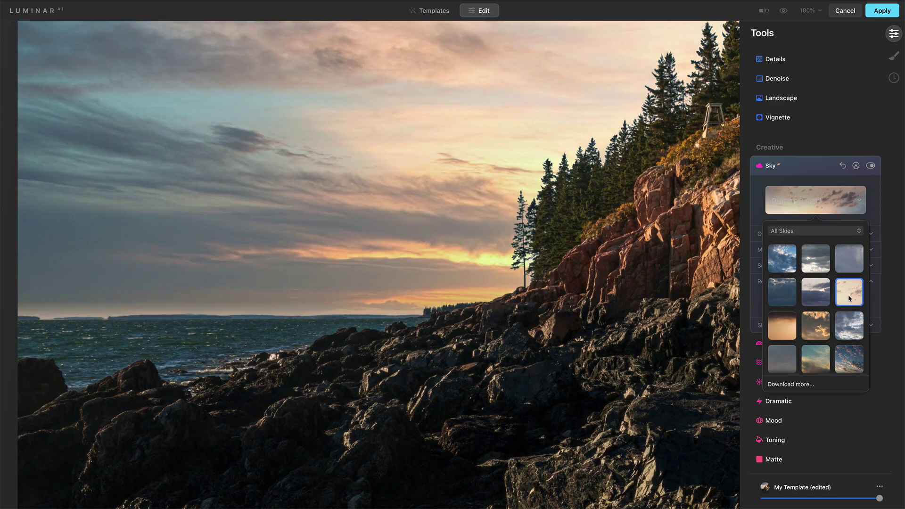
left_click(820, 319)
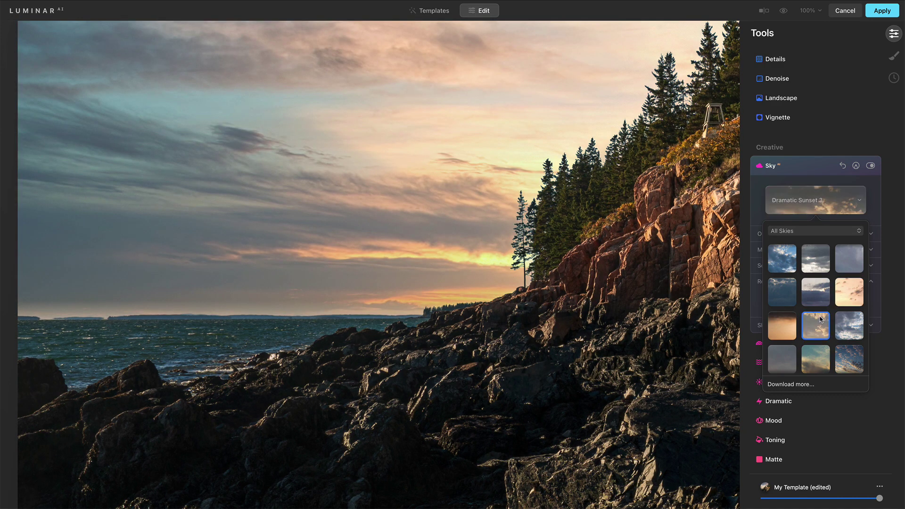
scroll(804, 311, "down", 5)
left_click(789, 304)
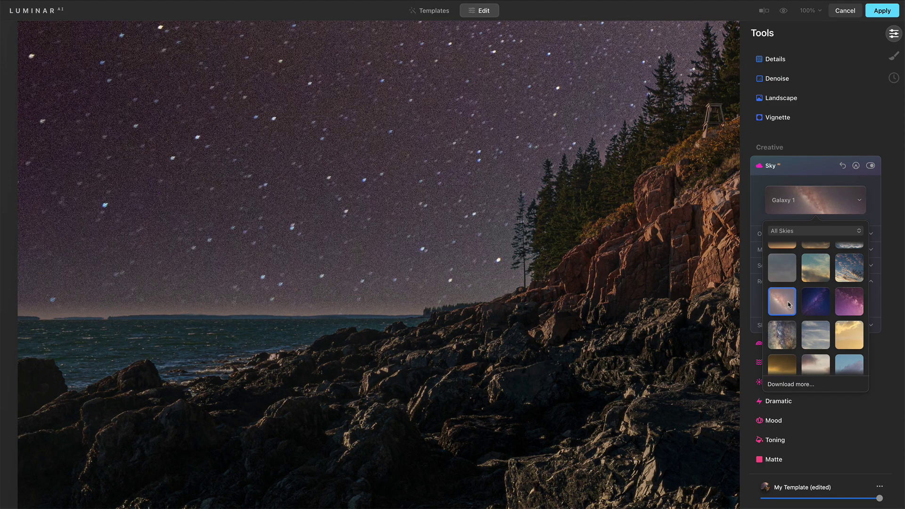
scroll(790, 304, "up", 3)
left_click(791, 289)
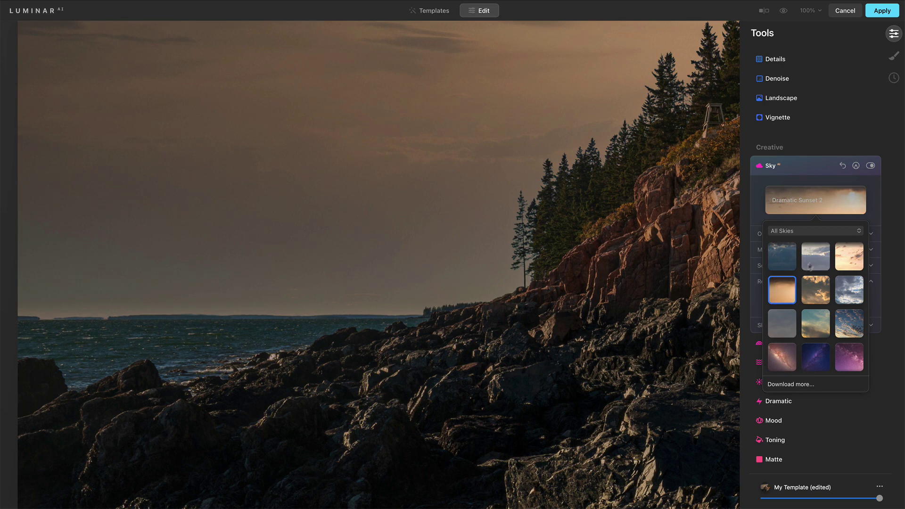
scroll(813, 257, "down", 5)
left_click(811, 285)
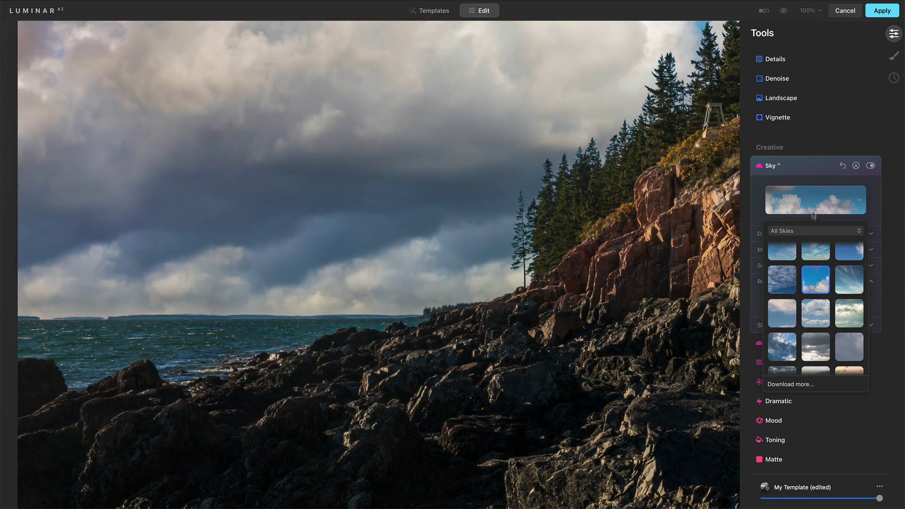
Close the sky picker, set Reflection Amount to 20 and collapse the Reflection section
left_click(812, 209)
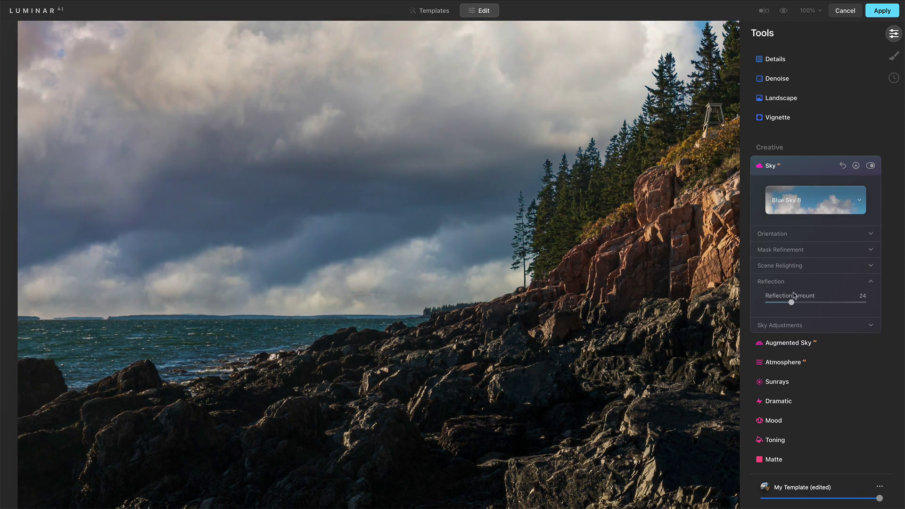
mouse_move(793, 303)
left_mouse_down()
mouse_move(764, 304)
mouse_move(823, 304)
mouse_move(780, 305)
mouse_move(790, 307)
left_mouse_up()
left_click(820, 283)
Fit the lighthouse photo in view, test Defocus and Grain, return both to 0, and set Atmospheric Haze to 46
left_click(554, 232)
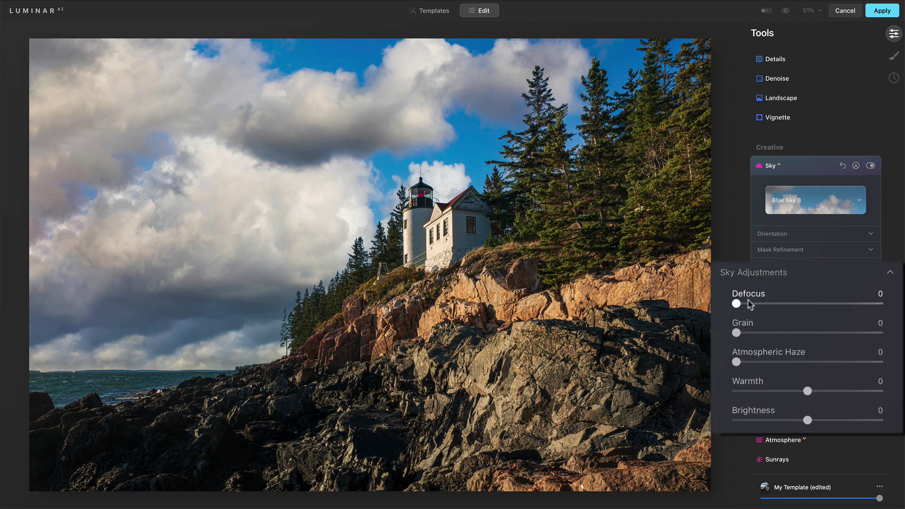
mouse_move(738, 304)
left_mouse_down()
mouse_move(793, 308)
mouse_move(726, 309)
left_mouse_up()
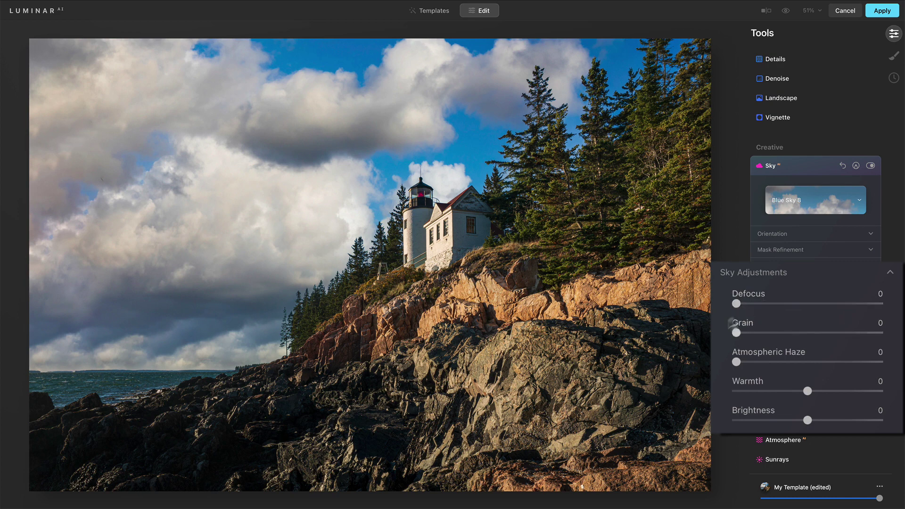
left_click_drag(741, 336, 795, 334)
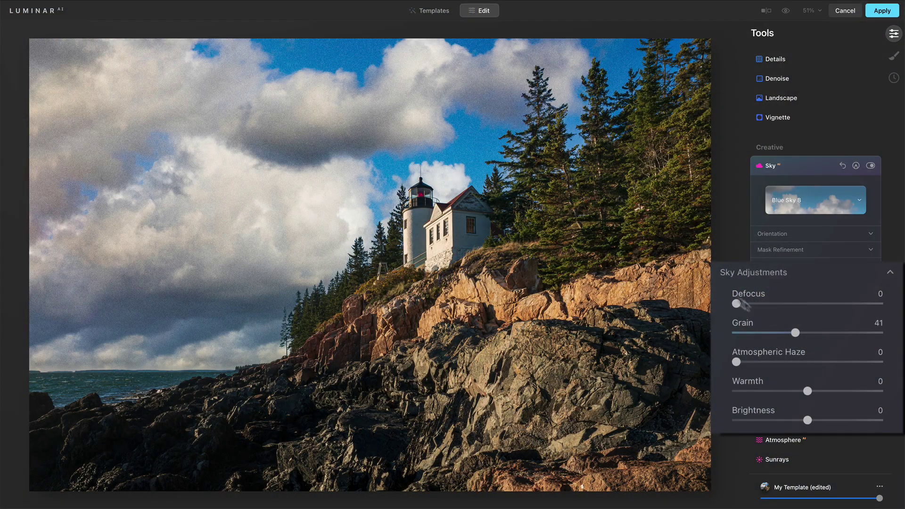
left_click_drag(795, 333, 812, 364)
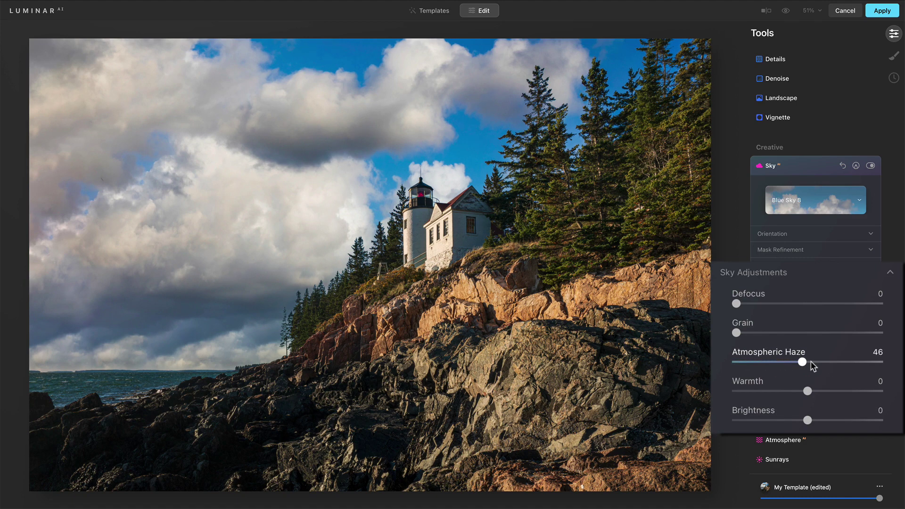
Try several Atmospheric Haze strengths on the lighthouse sky, then remove the haze back to 0
left_click(834, 363)
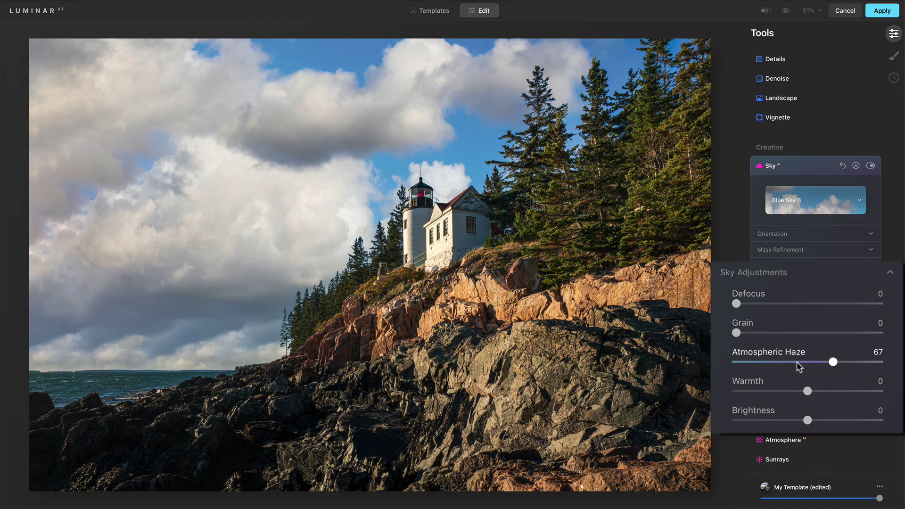
left_click(788, 363)
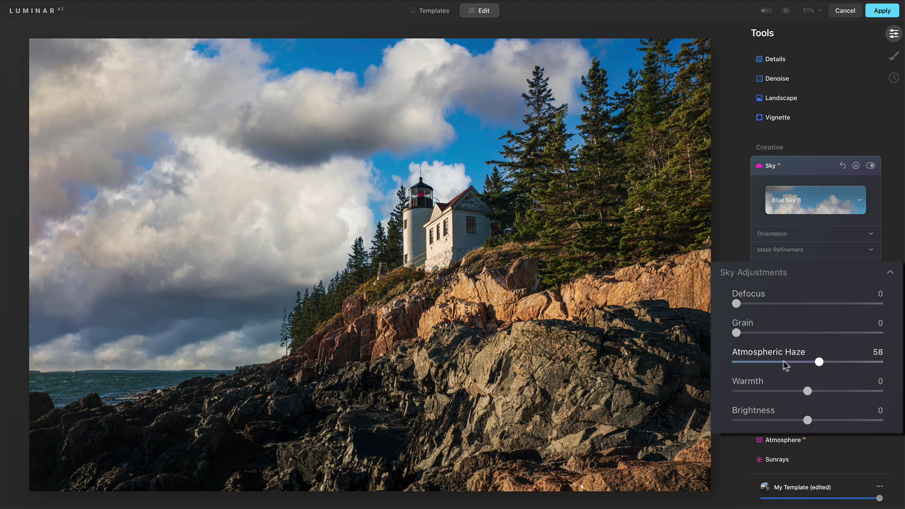
left_click(820, 362)
left_click_drag(819, 363, 773, 363)
left_click(803, 362)
left_click(755, 362)
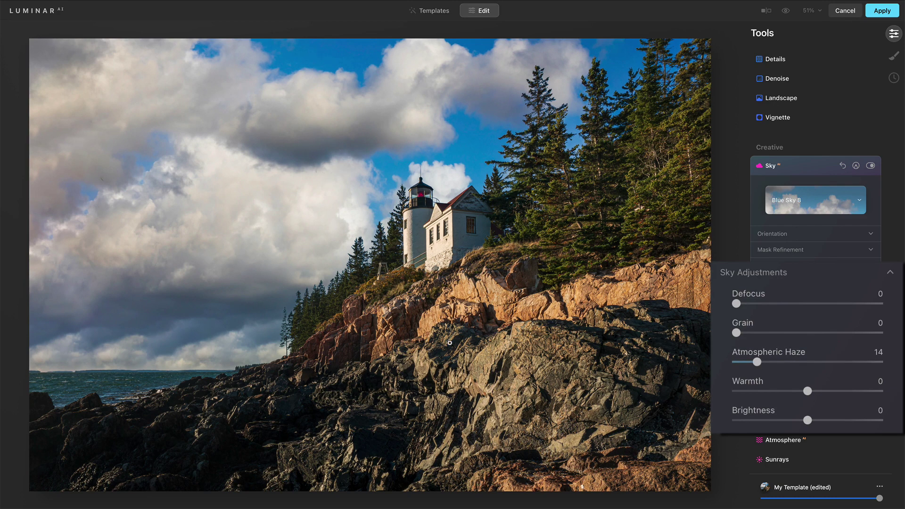
left_click_drag(757, 364, 734, 368)
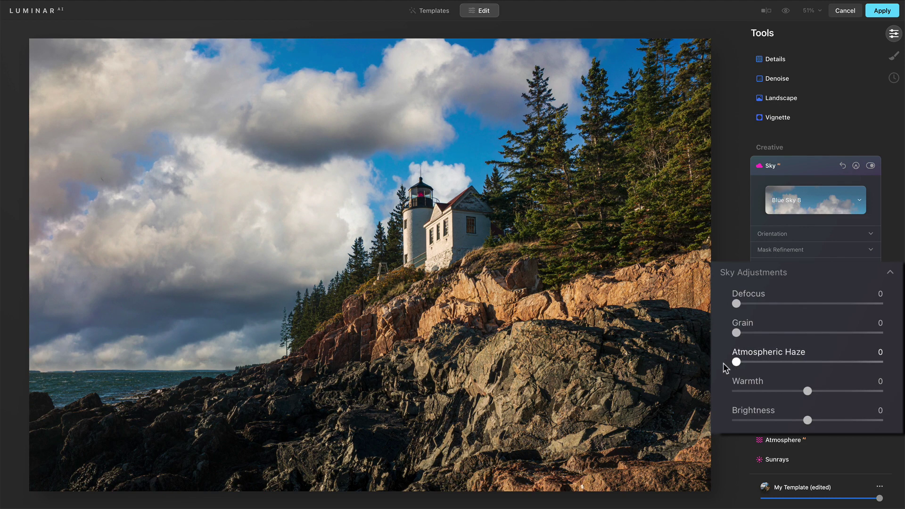
Test warmer, brighter, cooler and darker sky, reset Warmth and Brightness to 0, and collapse Sky Adjustments
left_click(824, 391)
left_click(825, 420)
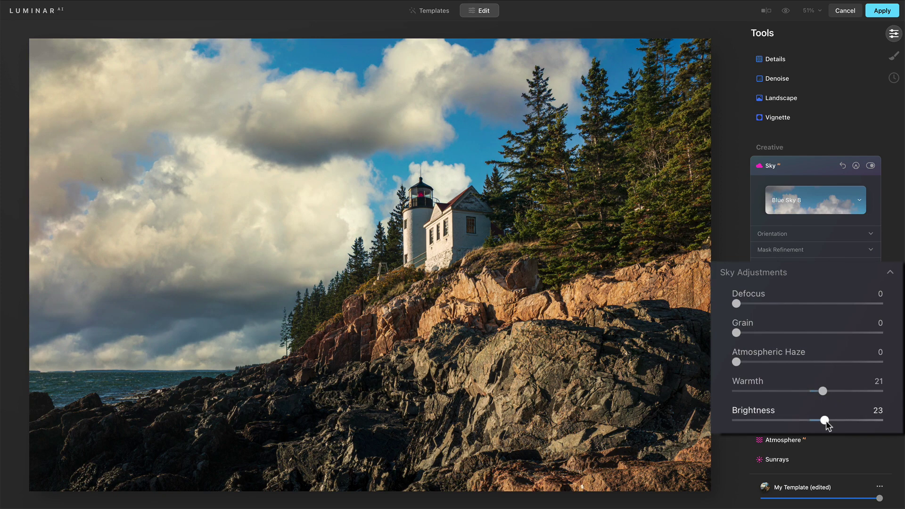
left_click(789, 391)
left_click(789, 420)
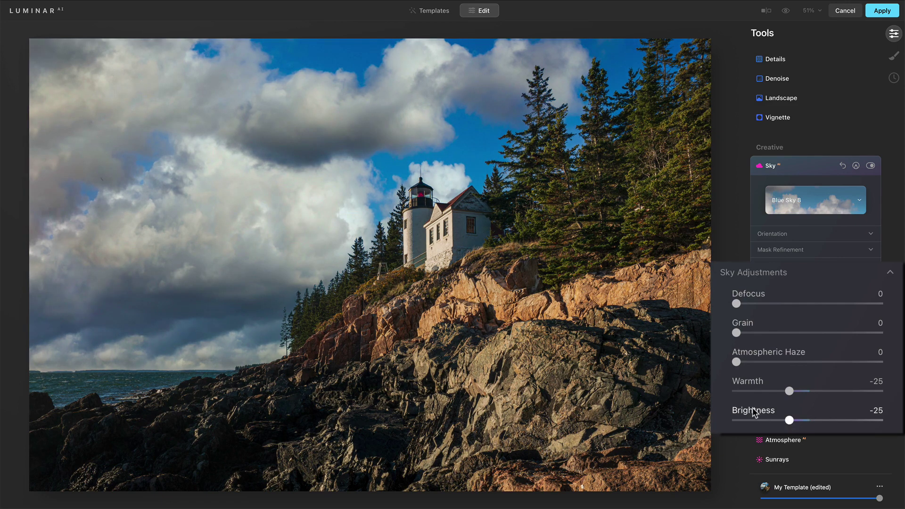
double_click(754, 412)
double_click(748, 382)
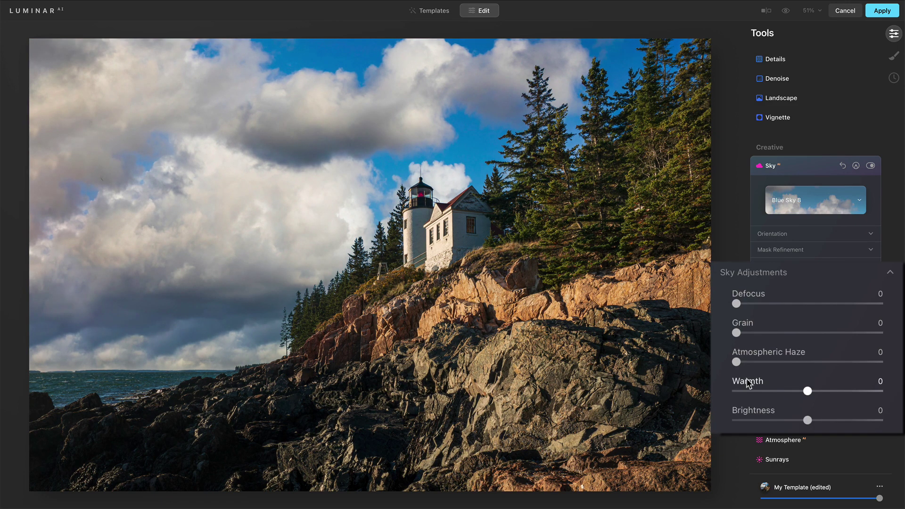
left_click(792, 275)
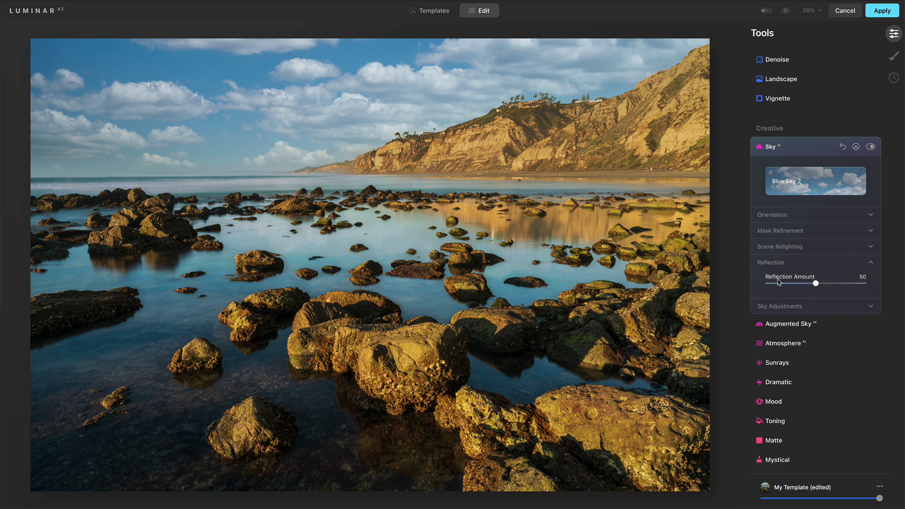
Vary the tide-pool photo's Reflection Amount between 100 and 50, settling around 57
left_click_drag(804, 287, 877, 287)
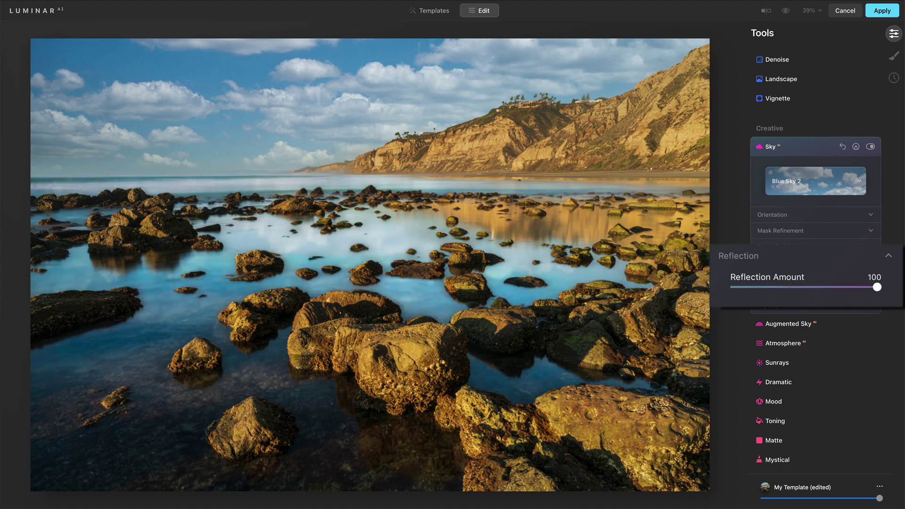
left_click_drag(877, 287, 837, 296)
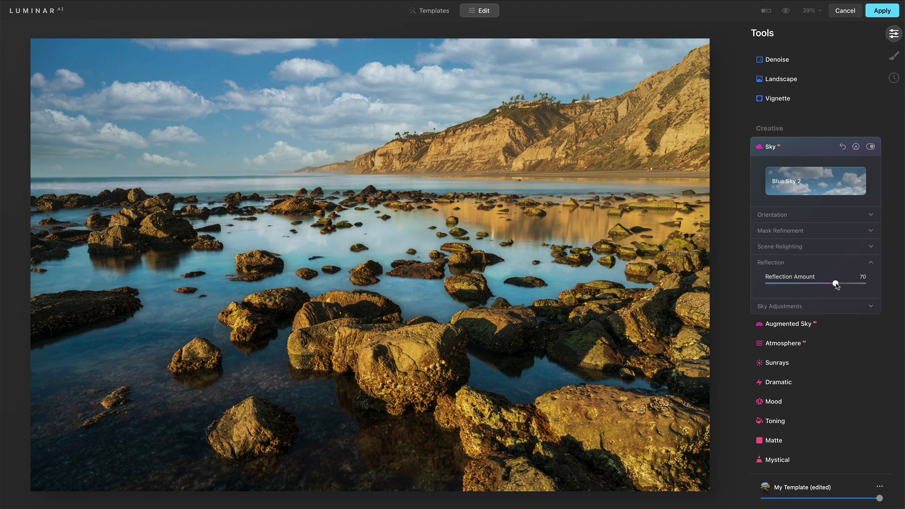
mouse_move(836, 285)
left_mouse_down()
mouse_move(792, 286)
mouse_move(834, 287)
left_mouse_up()
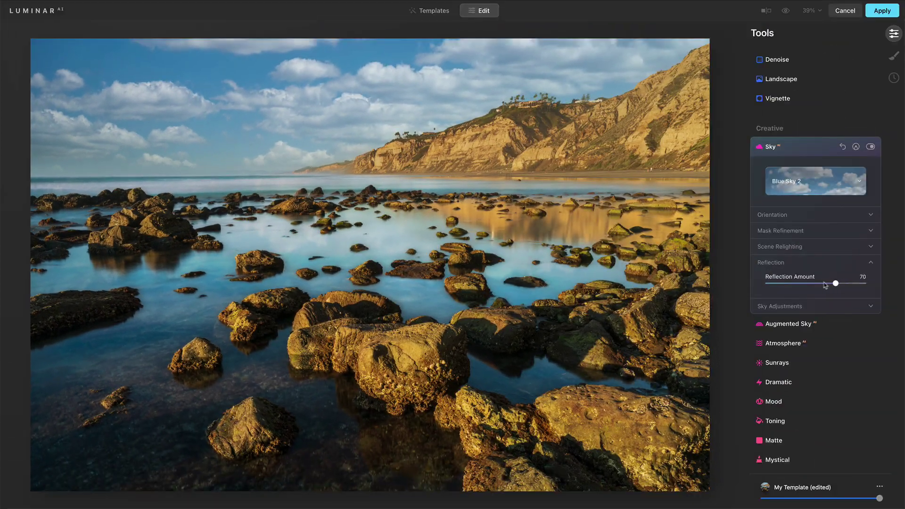
Set the tide-pool Reflection Amount to 70
mouse_move(834, 282)
left_mouse_down()
mouse_move(806, 284)
mouse_move(835, 284)
left_mouse_up()
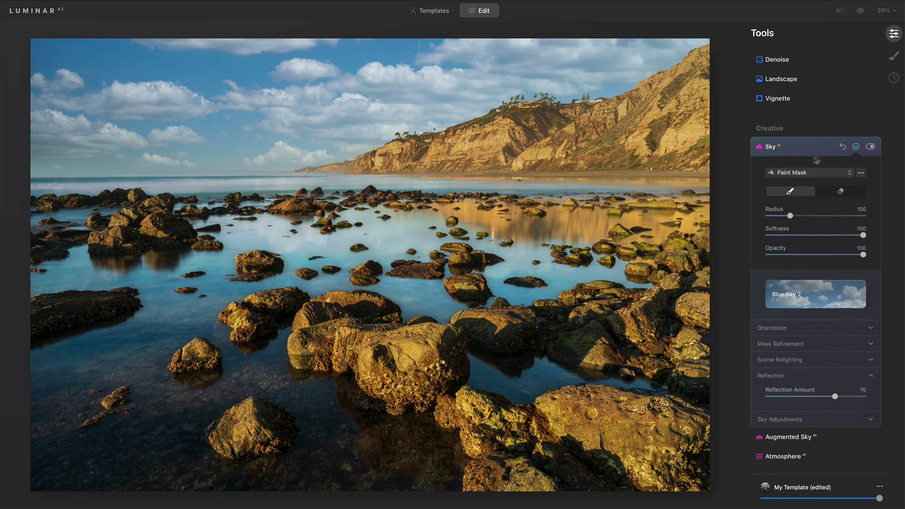
Set the Sky Paint Mask eraser to Opacity 24 and Radius 78, then erase over the tide-pool water
left_click(838, 192)
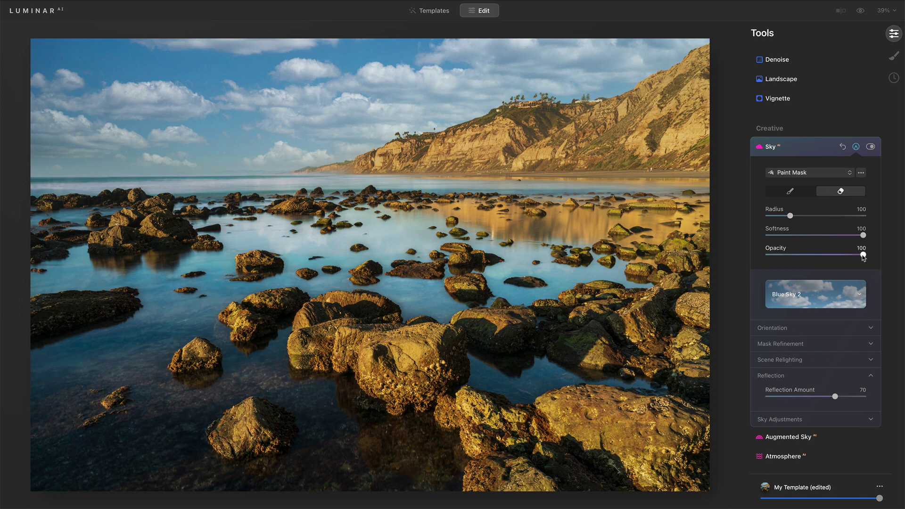
left_click_drag(863, 255, 797, 255)
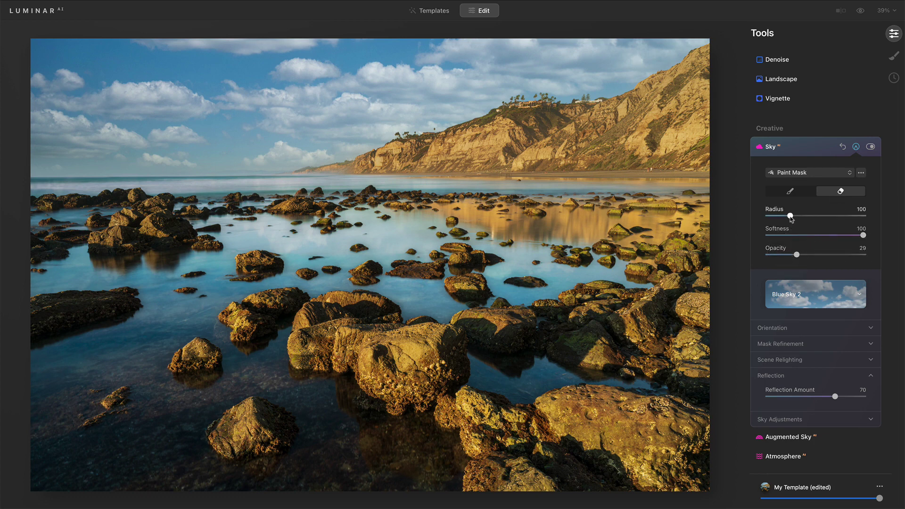
left_click_drag(790, 217, 775, 217)
left_click_drag(796, 254, 789, 257)
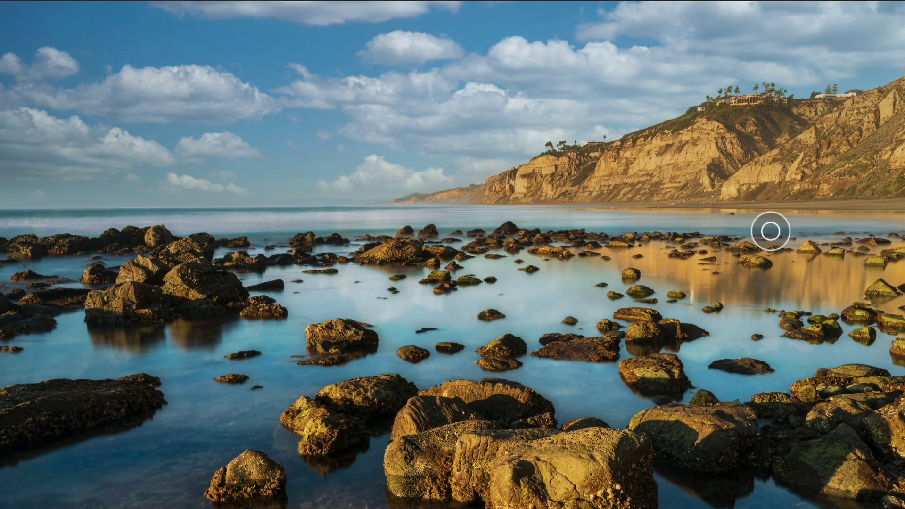
left_click_drag(547, 189, 508, 190)
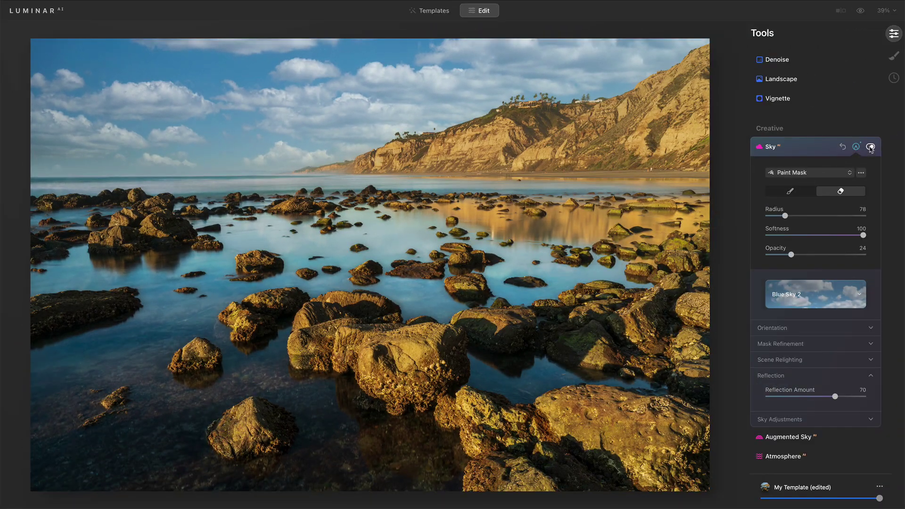
Toggle the Blue Sky 2 replacement off and on to compare, leaving it on
left_click(870, 147)
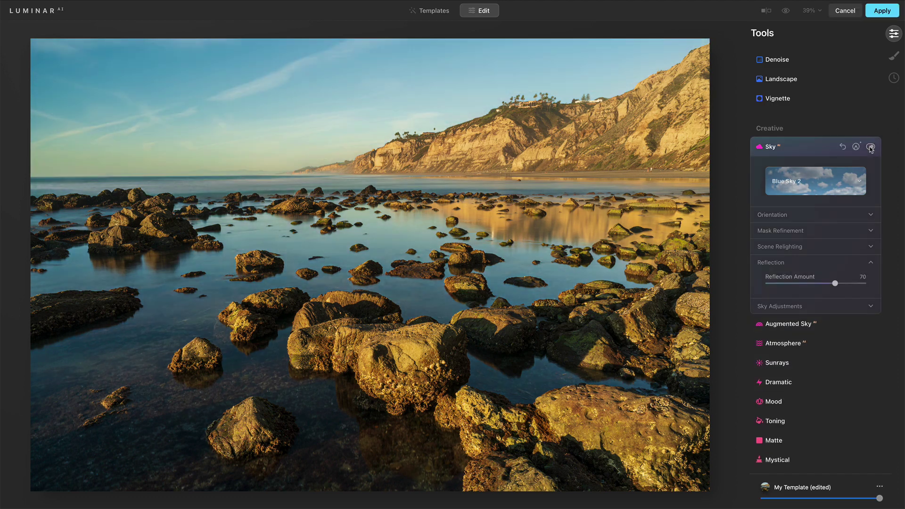
left_click(871, 147)
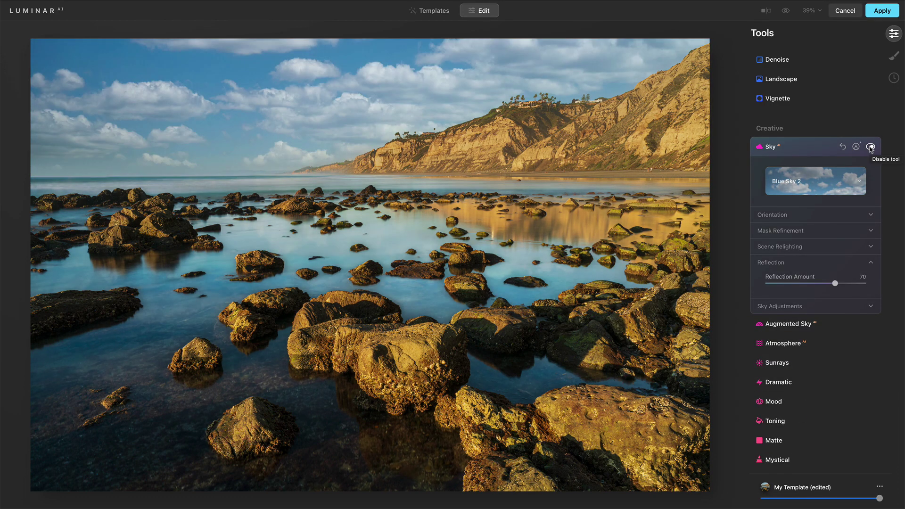
left_click(870, 147)
left_click(871, 147)
left_click(894, 56)
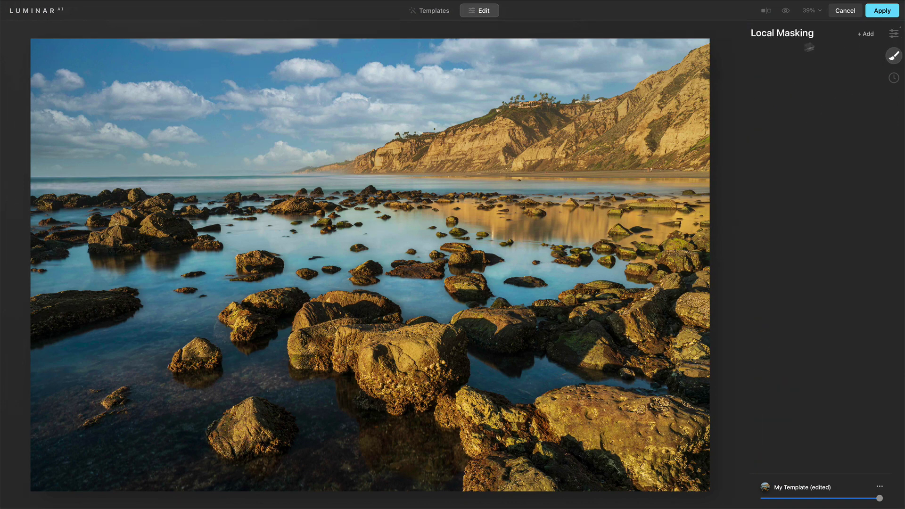
left_click(861, 35)
left_click(852, 58)
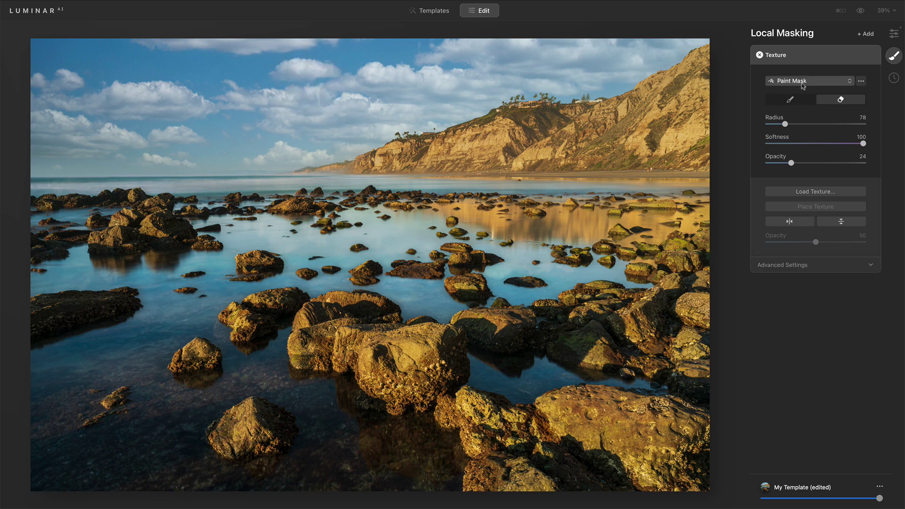
Delete the Texture mask and return to the Tools list showing Blue Sky 2 with Reflection 70
left_click(759, 55)
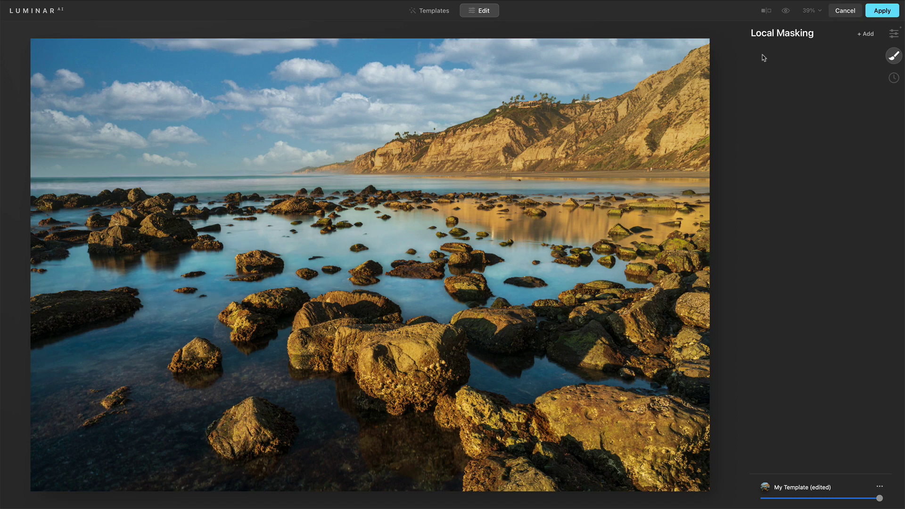
left_click(894, 33)
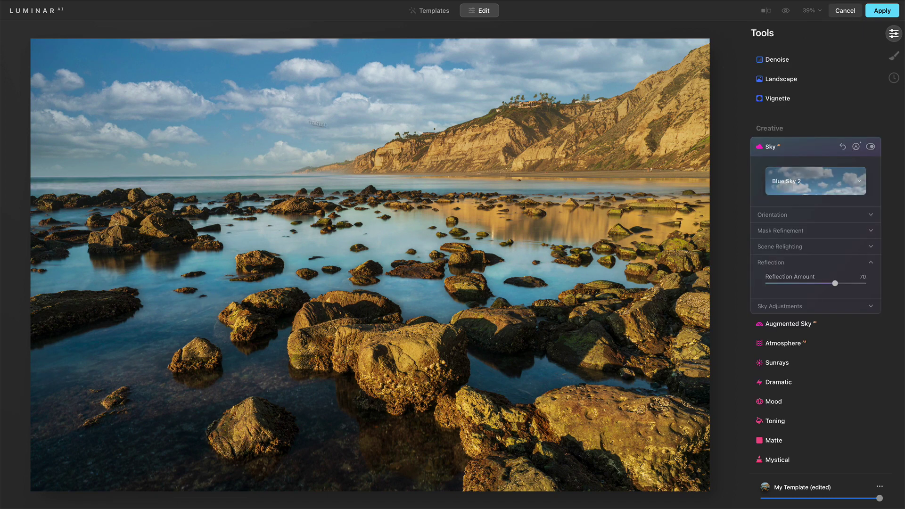